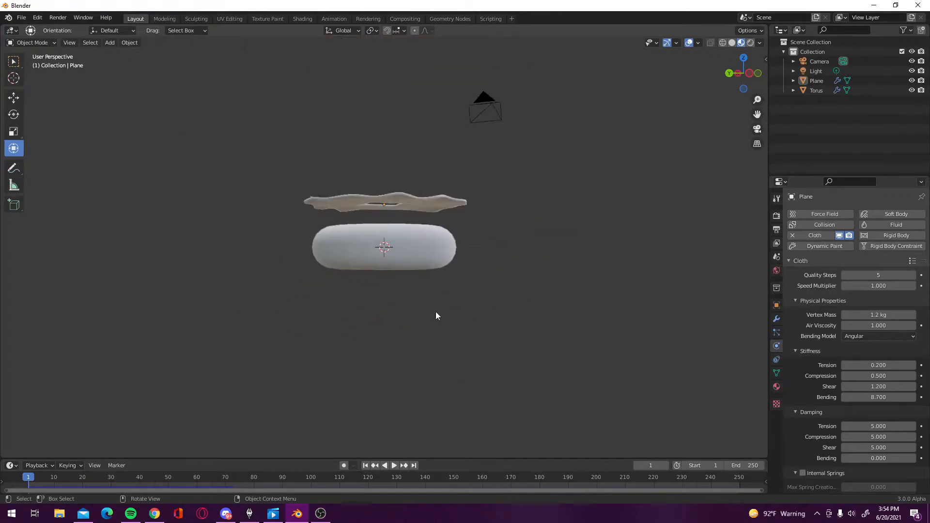
Play the cloth simulation and examine how the icing drapes over the donut from several sides
{"action": "middle_click_drag", "start_coordinate": [458, 195], "coordinate": [461, 224]}
{"action": "key", "text": "space"}
{"action": "key", "text": "space"}
{"action": "scroll", "coordinate": [485, 208], "scroll_direction": "up", "scroll_amount": 3}
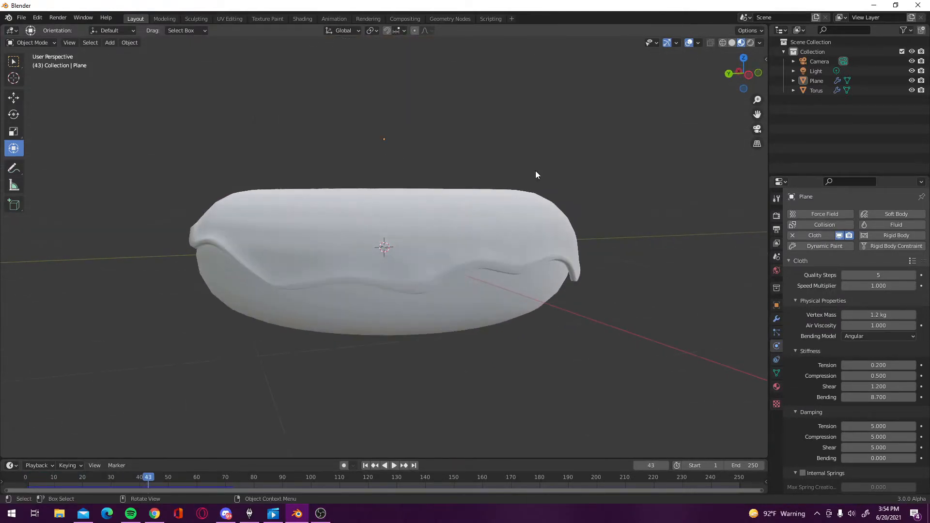
{"action": "middle_click_drag", "start_coordinate": [536, 171], "coordinate": [596, 242]}
{"action": "key", "text": "space"}
{"action": "mouse_move", "coordinate": [512, 237]}
{"action": "middle_mouse_down"}
{"action": "mouse_move", "coordinate": [634, 242]}
{"action": "mouse_move", "coordinate": [616, 270]}
{"action": "mouse_move", "coordinate": [507, 224]}
{"action": "middle_mouse_up"}
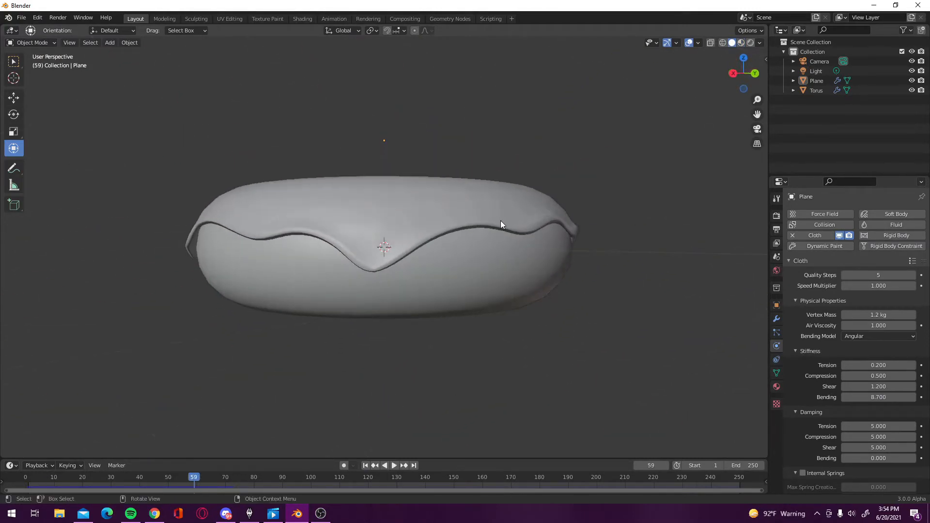
Start a new file without saving the current changes and delete the default cube
{"action": "left_click", "coordinate": [22, 18]}
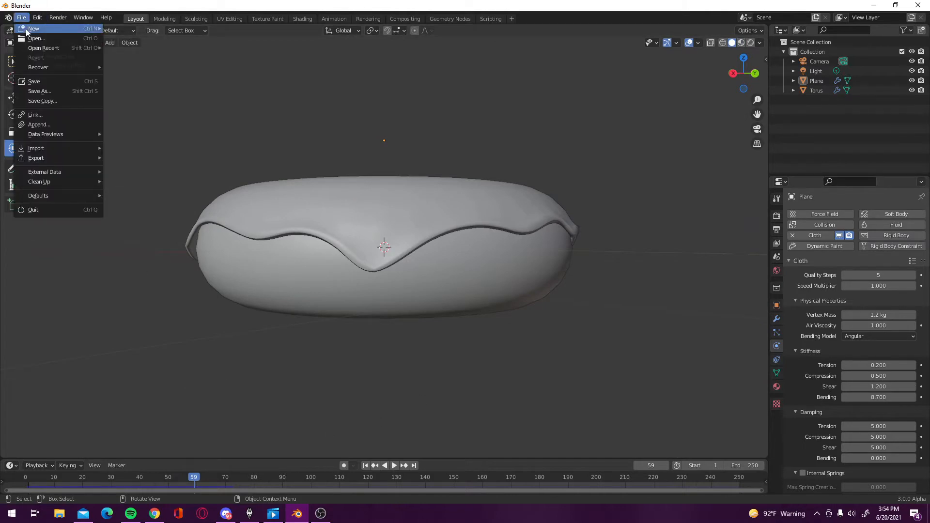
{"action": "mouse_move", "coordinate": [24, 29]}
{"action": "left_click", "coordinate": [118, 31]}
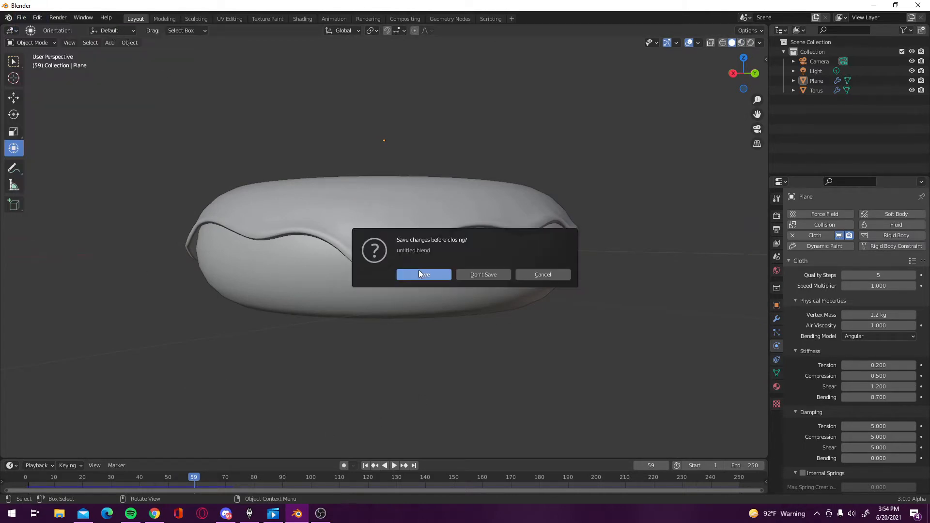
{"action": "left_click", "coordinate": [468, 274]}
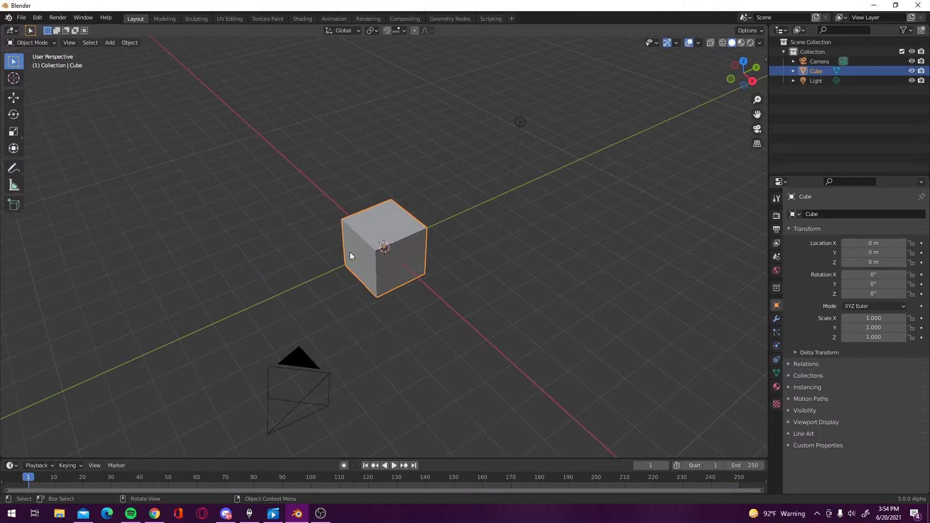
{"action": "key", "text": "Delete"}
Add a torus mesh and increase its minor segments and minor radius for a thicker donut shape
{"action": "left_click", "coordinate": [114, 42]}
{"action": "mouse_move", "coordinate": [112, 55]}
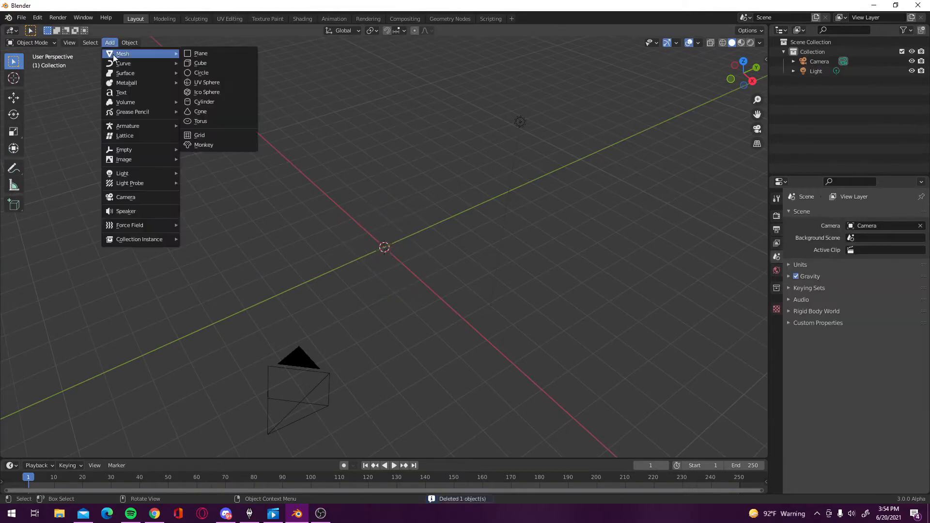
{"action": "left_click", "coordinate": [202, 124]}
{"action": "middle_click_drag", "start_coordinate": [382, 254], "coordinate": [392, 257]}
{"action": "scroll", "coordinate": [392, 257], "scroll_direction": "up", "scroll_amount": 5}
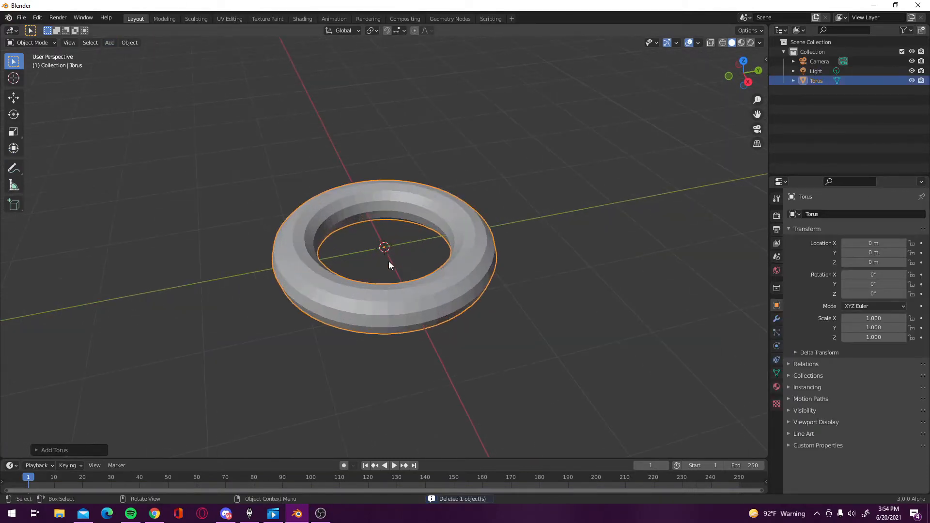
{"action": "left_click", "coordinate": [33, 450]}
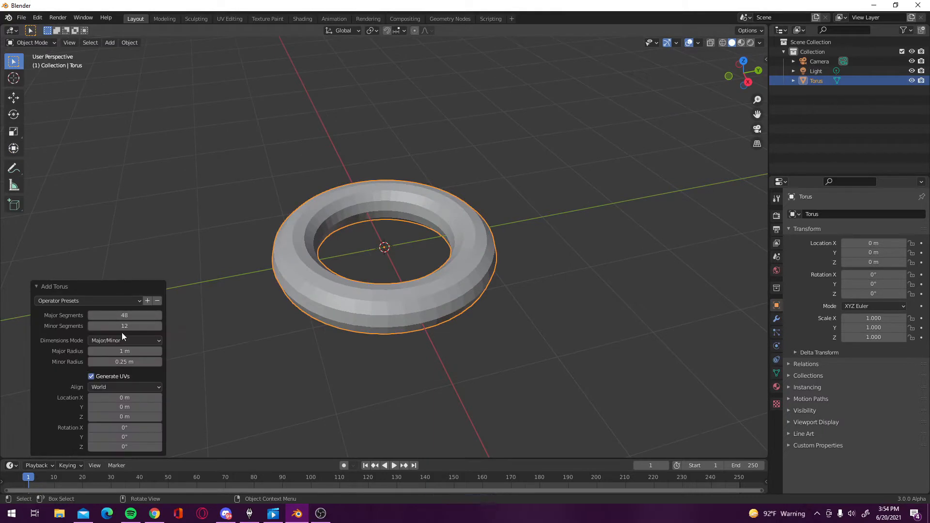
{"action": "left_click_drag", "start_coordinate": [122, 326], "coordinate": [106, 352]}
{"action": "left_click", "coordinate": [468, 324]}
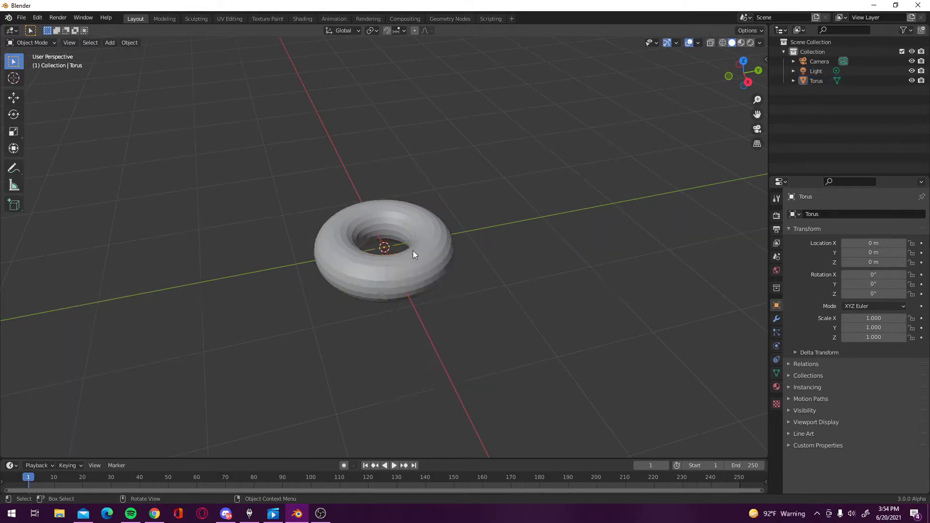
Shade the torus smooth
{"action": "right_click", "coordinate": [428, 260]}
{"action": "left_click", "coordinate": [428, 259]}
{"action": "scroll", "coordinate": [415, 254], "scroll_direction": "up", "scroll_amount": 3}
{"action": "left_click", "coordinate": [455, 272]}
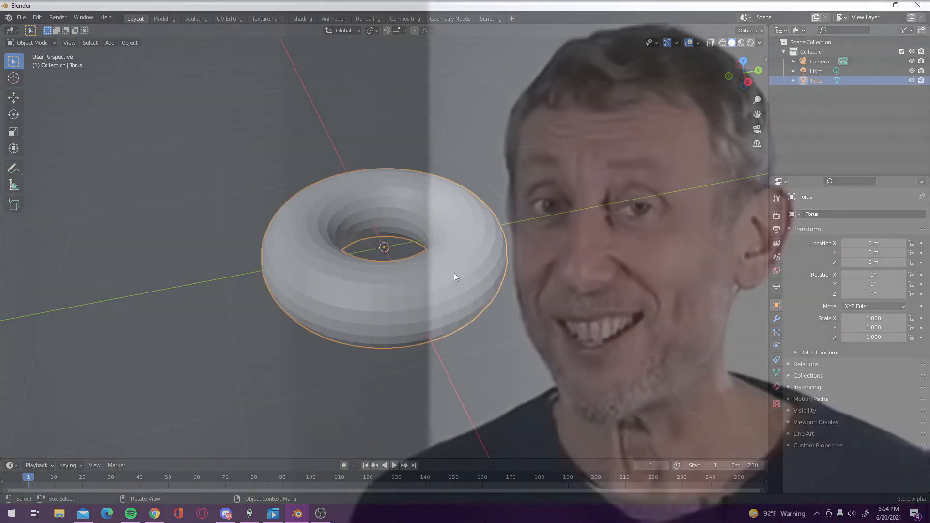
{"action": "right_click", "coordinate": [454, 272]}
{"action": "left_click", "coordinate": [454, 272]}
{"action": "left_click", "coordinate": [590, 280]}
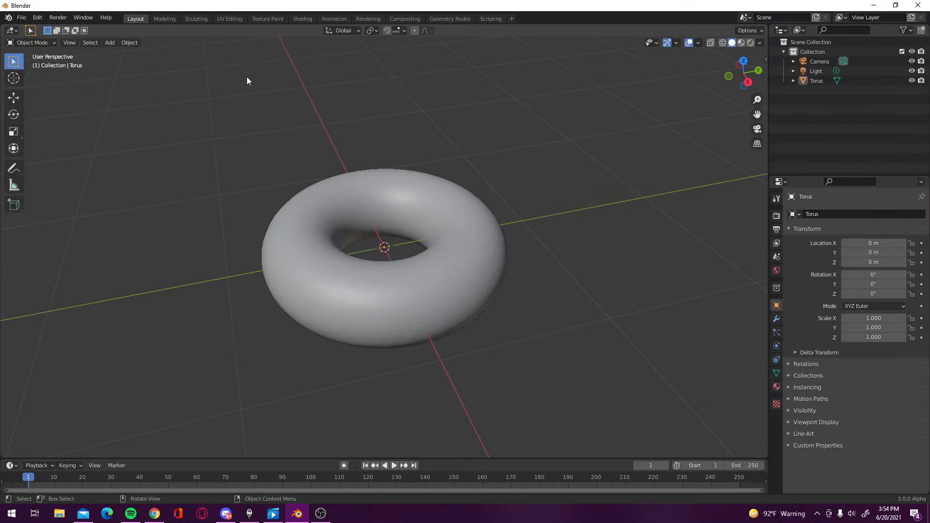
Add a 2 m plane for the icing and raise it above the torus to a Z location of 0.43 m
{"action": "left_click", "coordinate": [110, 43]}
{"action": "mouse_move", "coordinate": [141, 57]}
{"action": "left_click", "coordinate": [208, 57]}
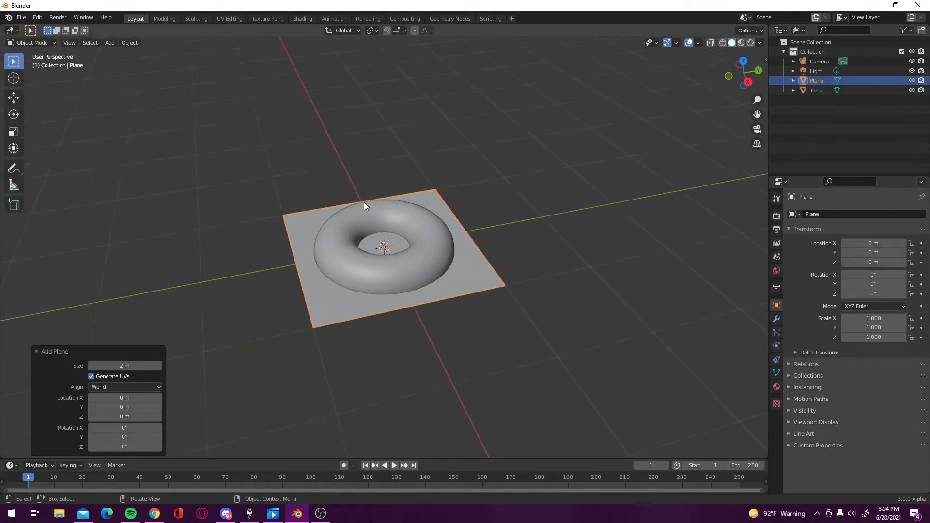
{"action": "middle_click_drag", "start_coordinate": [377, 206], "coordinate": [372, 195]}
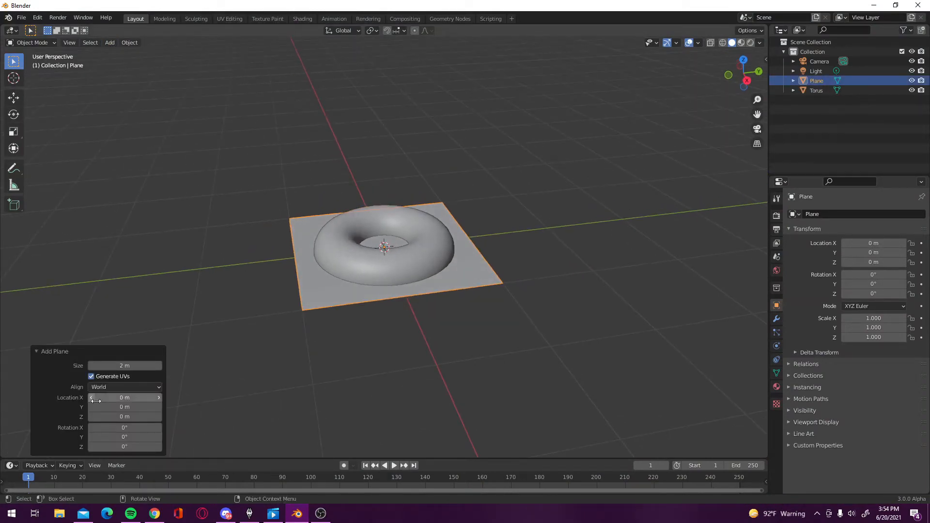
{"action": "left_click_drag", "start_coordinate": [136, 416], "coordinate": [157, 416]}
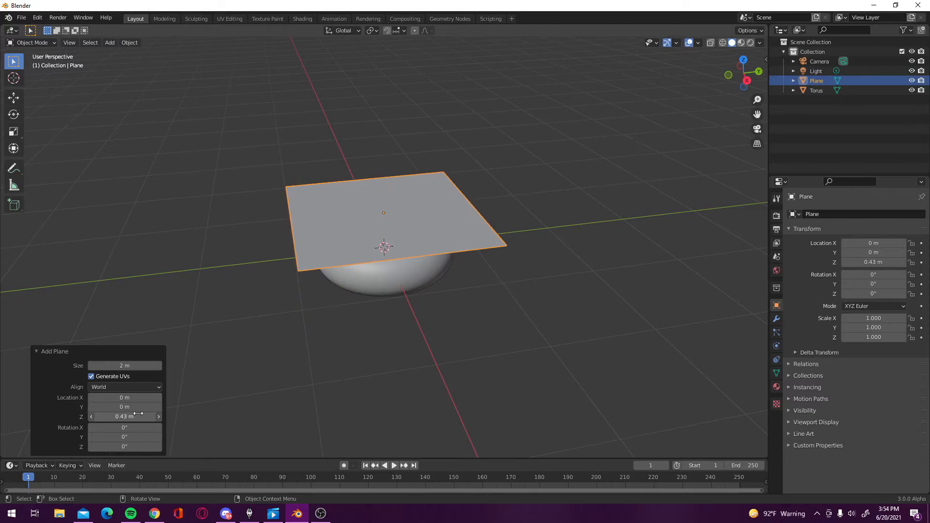
Give the plane a Subdivision Surface modifier with 3 viewport levels and apply it
{"action": "left_click", "coordinate": [777, 320]}
{"action": "left_click", "coordinate": [820, 216]}
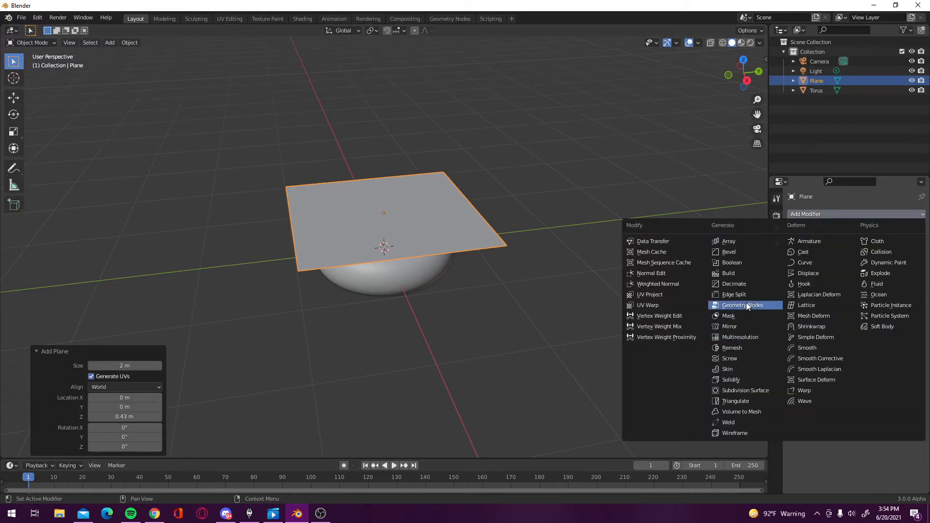
{"action": "left_click", "coordinate": [742, 392]}
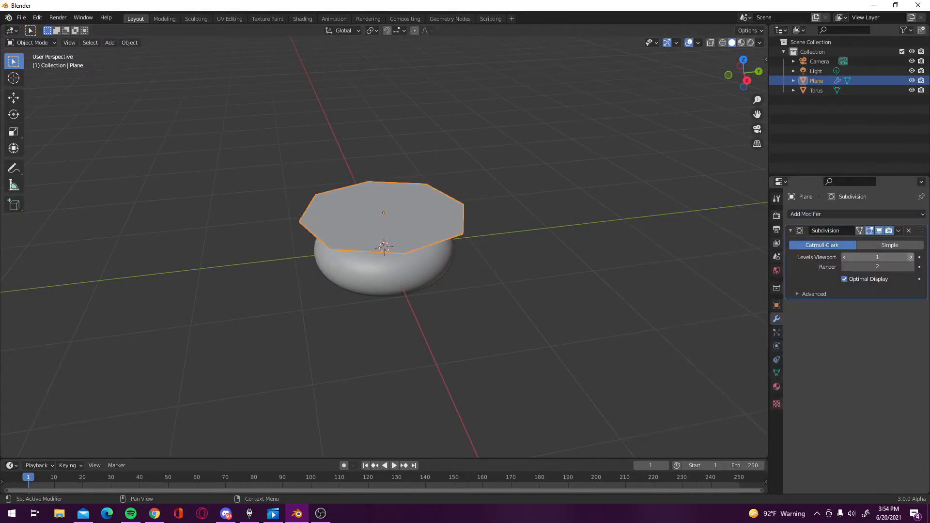
{"action": "left_click", "coordinate": [910, 258]}
{"action": "left_click", "coordinate": [911, 257]}
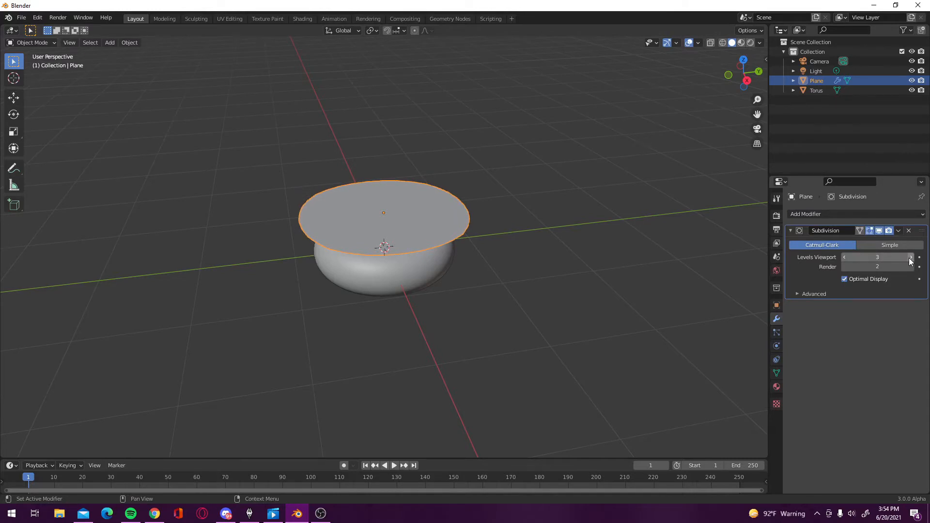
{"action": "left_click", "coordinate": [899, 231]}
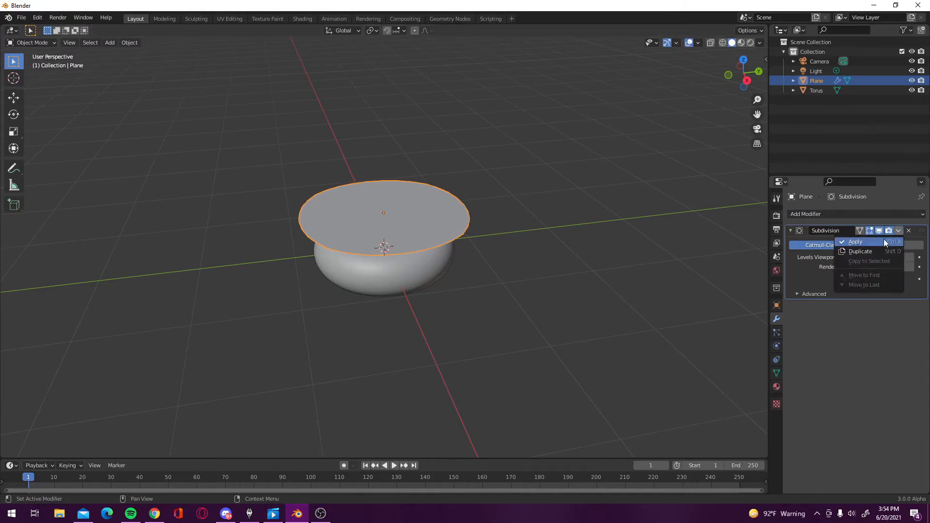
{"action": "left_click", "coordinate": [881, 240]}
Delete the four faces at the centre of the plane's mesh in Edit Mode to make the donut hole
{"action": "scroll", "coordinate": [465, 208], "scroll_direction": "up", "scroll_amount": 4}
{"action": "key", "text": "Tab"}
{"action": "middle_click_drag", "start_coordinate": [440, 187], "coordinate": [431, 224]}
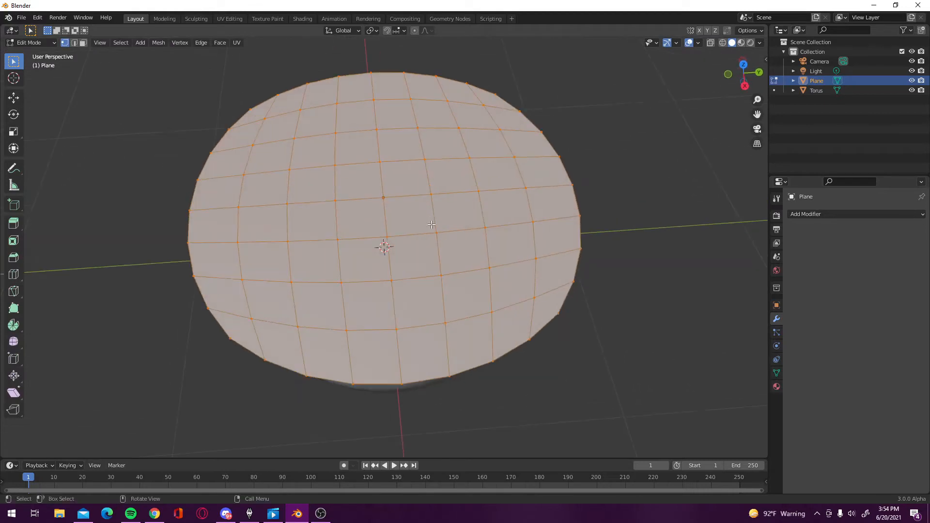
{"action": "key", "text": "alt+a"}
{"action": "left_click", "coordinate": [83, 43]}
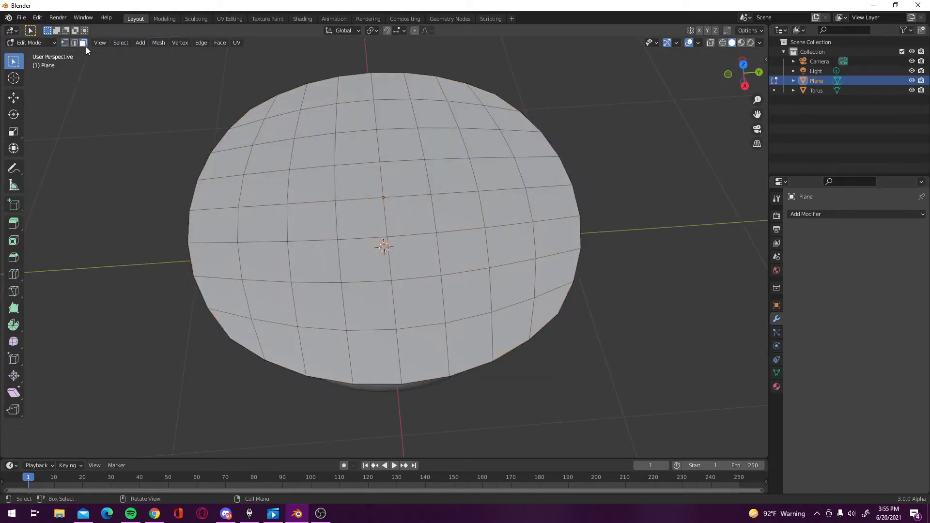
{"action": "left_click", "coordinate": [358, 220]}
{"action": "left_click", "coordinate": [358, 179], "text": "shift"}
{"action": "left_click", "coordinate": [405, 180], "text": "shift"}
{"action": "left_click", "coordinate": [402, 218], "text": "shift"}
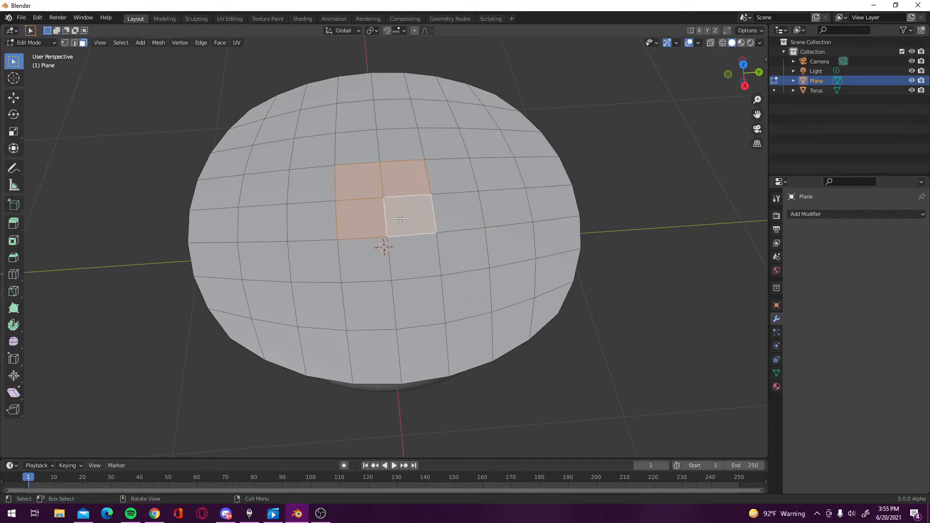
{"action": "key", "text": "x"}
{"action": "left_click", "coordinate": [399, 218]}
Move several edges of the plane's outer rim outward in top view to give the icing a wavy outline
{"action": "middle_click_drag", "start_coordinate": [401, 218], "coordinate": [434, 281]}
{"action": "scroll", "coordinate": [433, 281], "scroll_direction": "down", "scroll_amount": 2}
{"action": "left_click", "coordinate": [743, 70]}
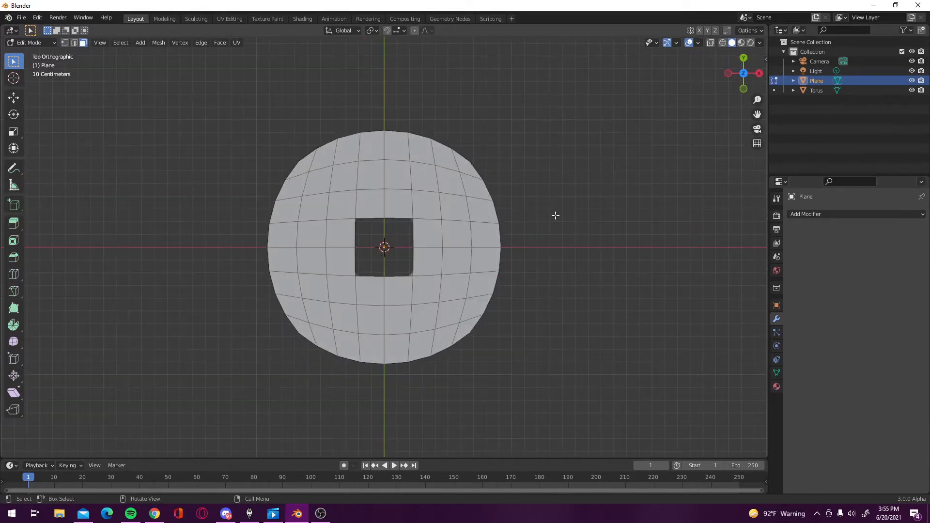
{"action": "left_click", "coordinate": [72, 43]}
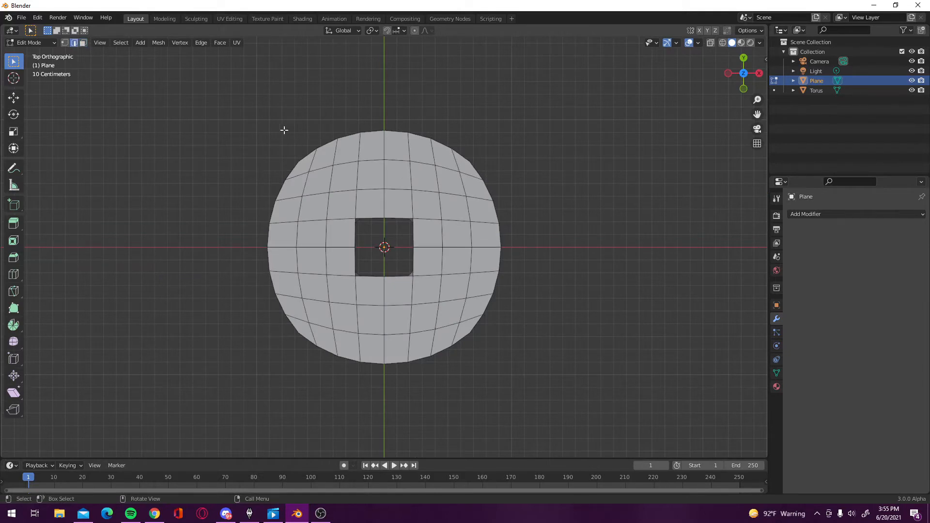
{"action": "left_click", "coordinate": [12, 150]}
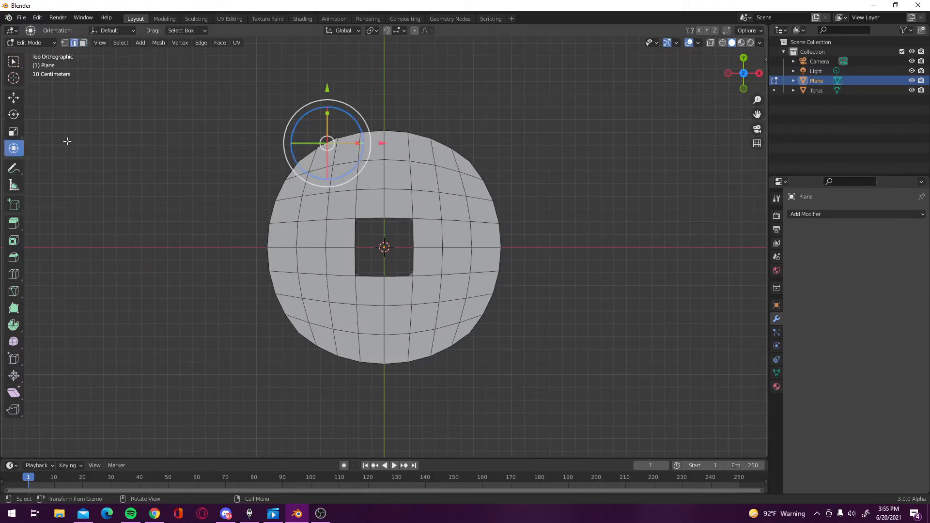
{"action": "left_click_drag", "start_coordinate": [327, 144], "coordinate": [321, 125]}
{"action": "left_click", "coordinate": [433, 152]}
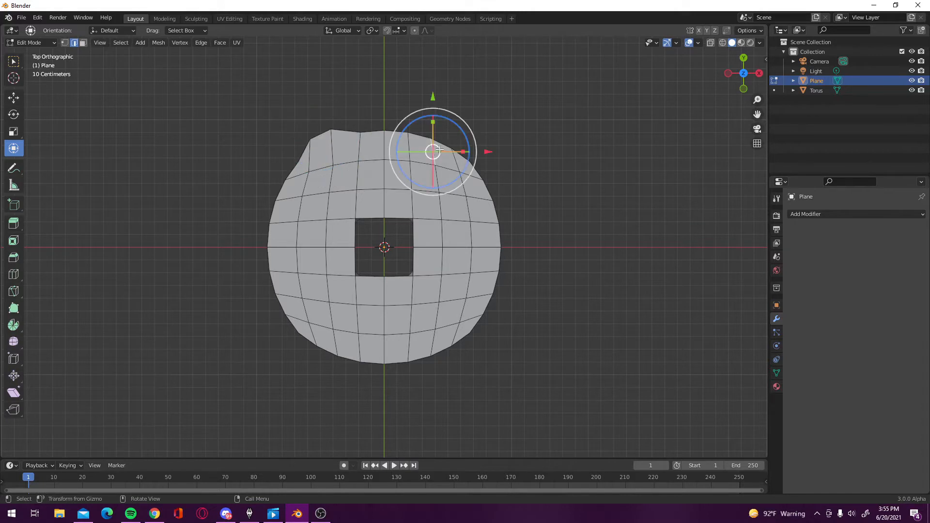
{"action": "left_click_drag", "start_coordinate": [440, 142], "coordinate": [450, 127]}
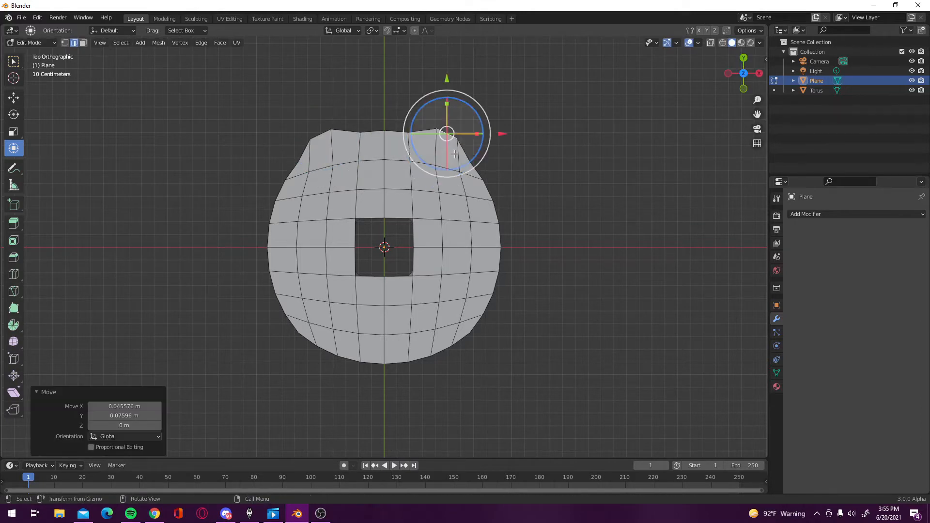
{"action": "left_click", "coordinate": [476, 169]}
{"action": "mouse_move", "coordinate": [501, 165]}
{"action": "left_mouse_down"}
{"action": "mouse_move", "coordinate": [487, 167]}
{"action": "mouse_move", "coordinate": [489, 160]}
{"action": "left_mouse_up"}
{"action": "left_click", "coordinate": [495, 281]}
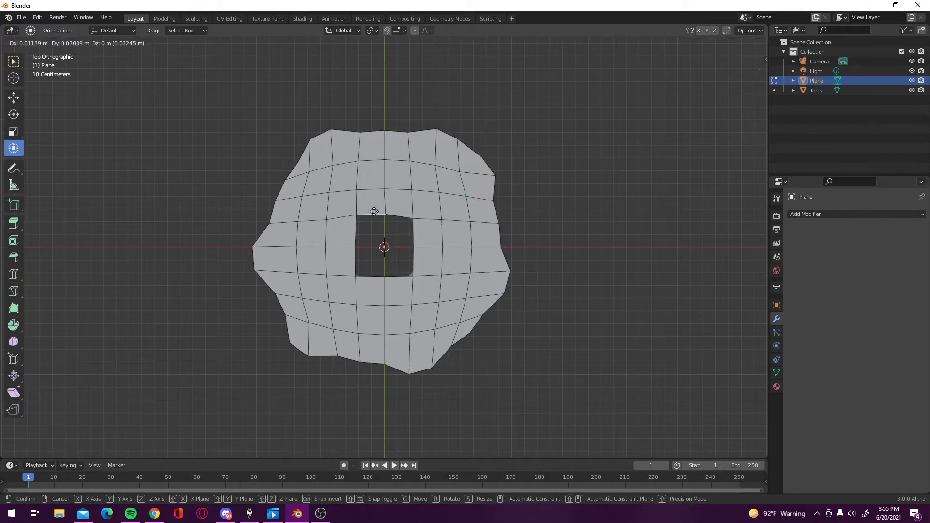
Move the edges around the centre hole outward to make it larger and less square
{"action": "left_click_drag", "start_coordinate": [374, 208], "coordinate": [369, 203]}
{"action": "left_click", "coordinate": [420, 246]}
{"action": "left_click", "coordinate": [412, 267]}
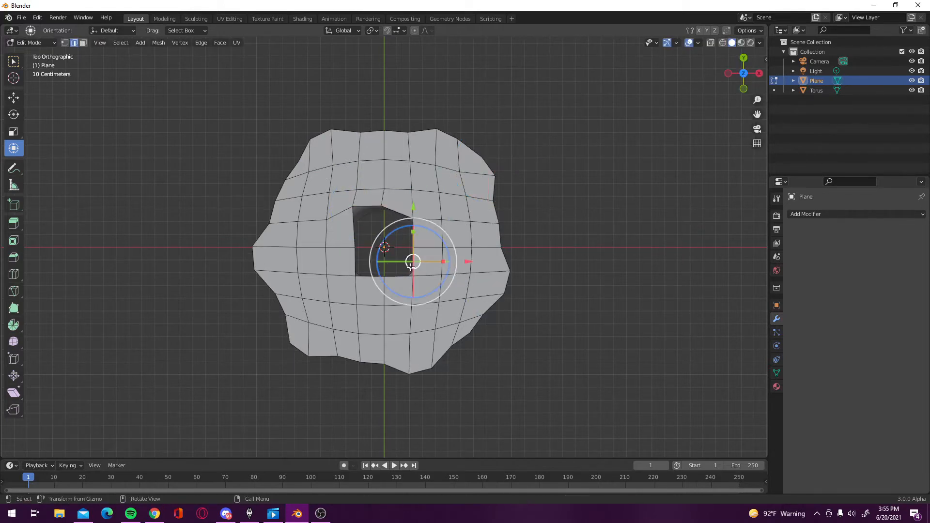
{"action": "left_click_drag", "start_coordinate": [412, 266], "coordinate": [337, 257]}
{"action": "left_click", "coordinate": [370, 274]}
{"action": "left_click", "coordinate": [352, 258]}
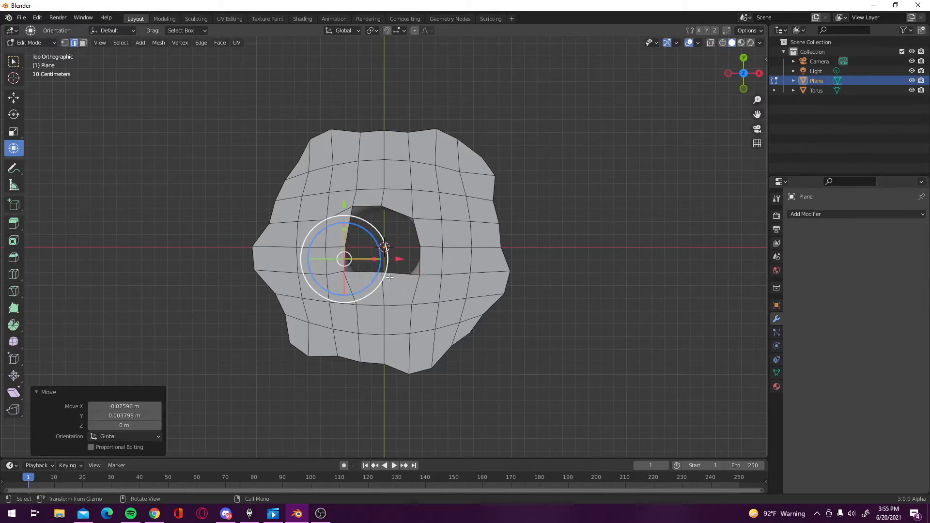
{"action": "left_click", "coordinate": [390, 278]}
{"action": "left_click_drag", "start_coordinate": [391, 281], "coordinate": [398, 286]}
{"action": "key", "text": "ctrl+z"}
{"action": "left_click", "coordinate": [640, 274]}
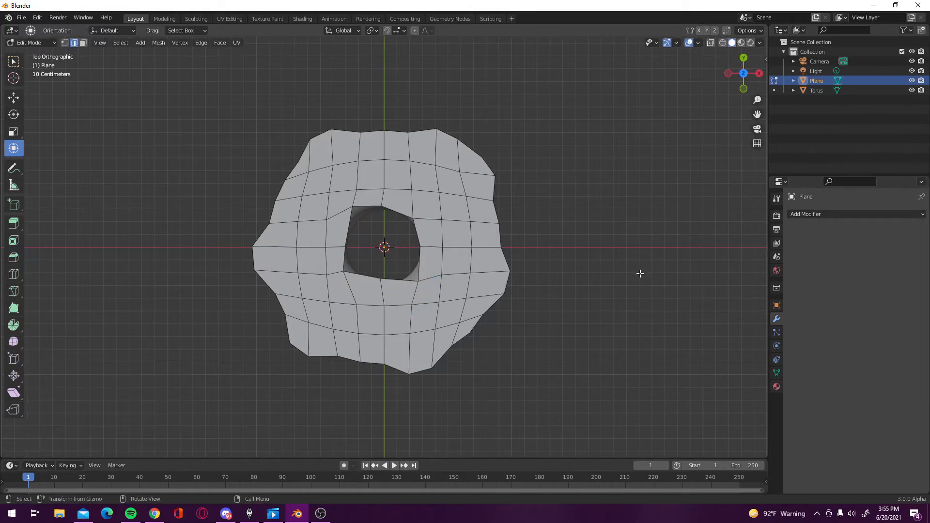
Pull further edges on two opposite sides of the icing's outer rim outward
{"action": "left_click", "coordinate": [282, 188]}
{"action": "left_click_drag", "start_coordinate": [280, 190], "coordinate": [271, 187]}
{"action": "left_click", "coordinate": [495, 228]}
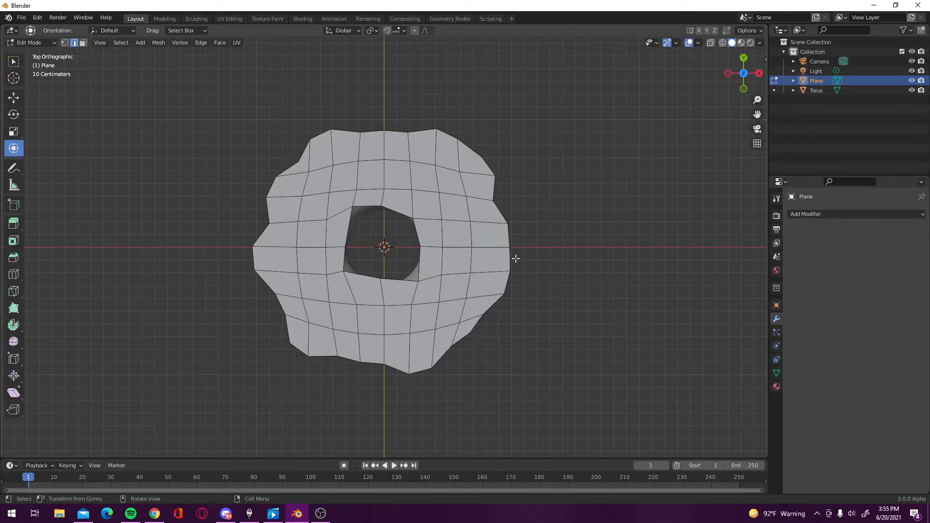
Leave Edit Mode and add a Subdivision Surface modifier to the plane
{"action": "middle_click_drag", "start_coordinate": [490, 270], "coordinate": [489, 174]}
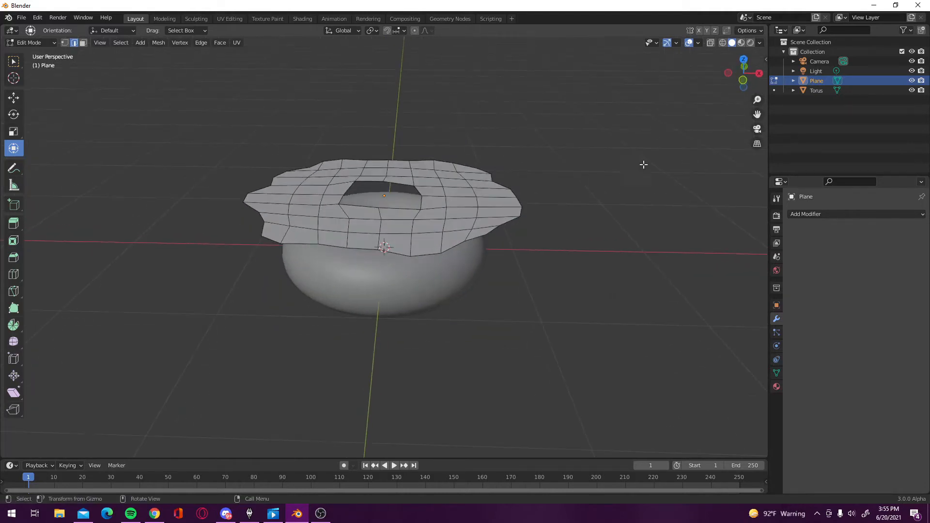
{"action": "key", "text": "Tab"}
{"action": "left_click", "coordinate": [819, 214]}
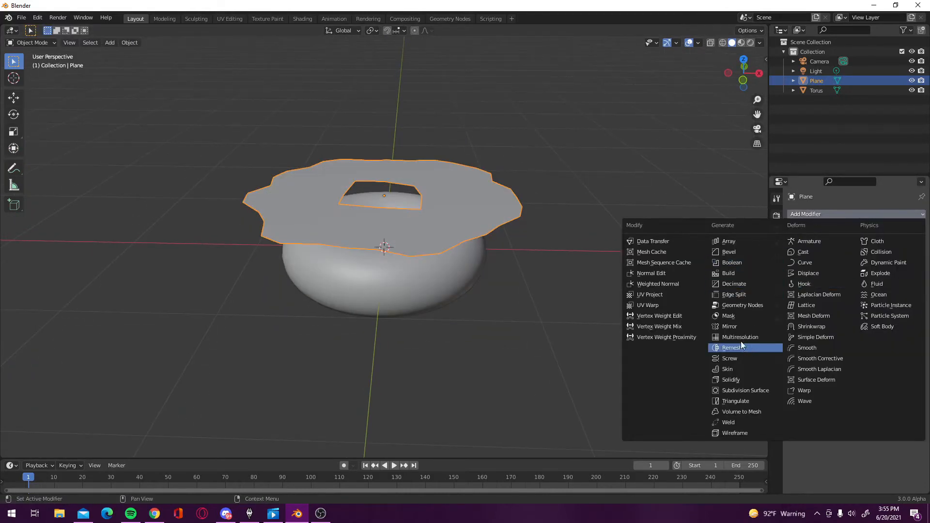
{"action": "left_click", "coordinate": [740, 390]}
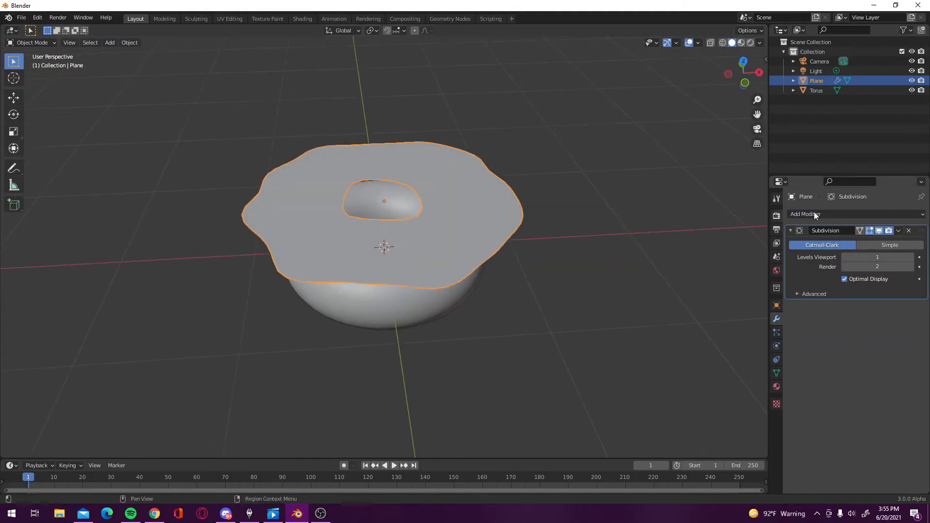
Add a Solidify modifier to the plane with an offset of 1 and a thickness of 0.03 m
{"action": "left_click", "coordinate": [837, 215]}
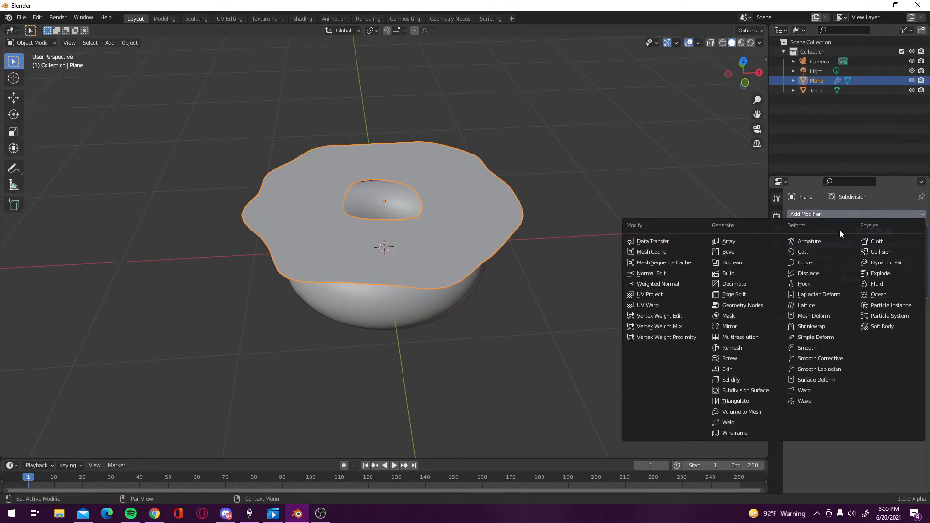
{"action": "left_click", "coordinate": [743, 381]}
{"action": "left_click_drag", "start_coordinate": [896, 345], "coordinate": [913, 345]}
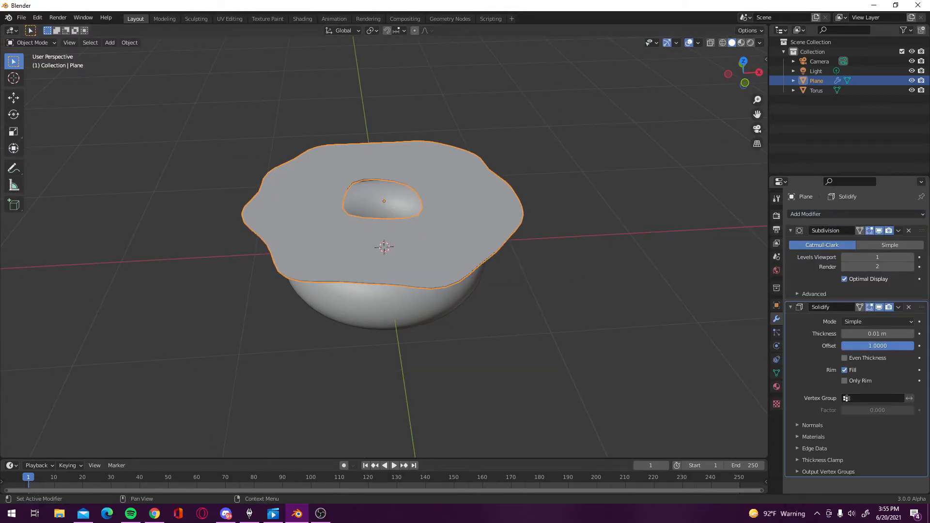
{"action": "left_click", "coordinate": [911, 334]}
{"action": "left_click", "coordinate": [911, 334]}
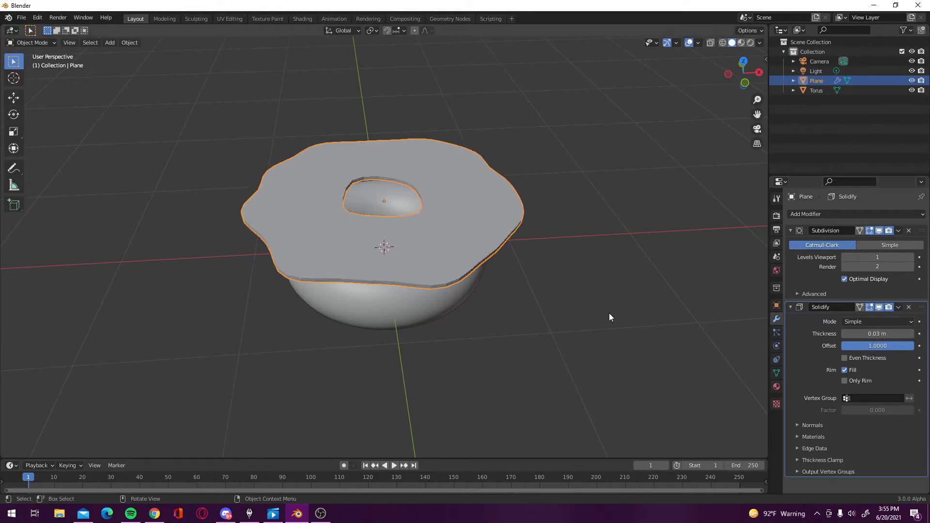
Set the plane's Subdivision modifier to viewport level 2
{"action": "left_click", "coordinate": [609, 313]}
{"action": "middle_click_drag", "start_coordinate": [597, 295], "coordinate": [473, 210]}
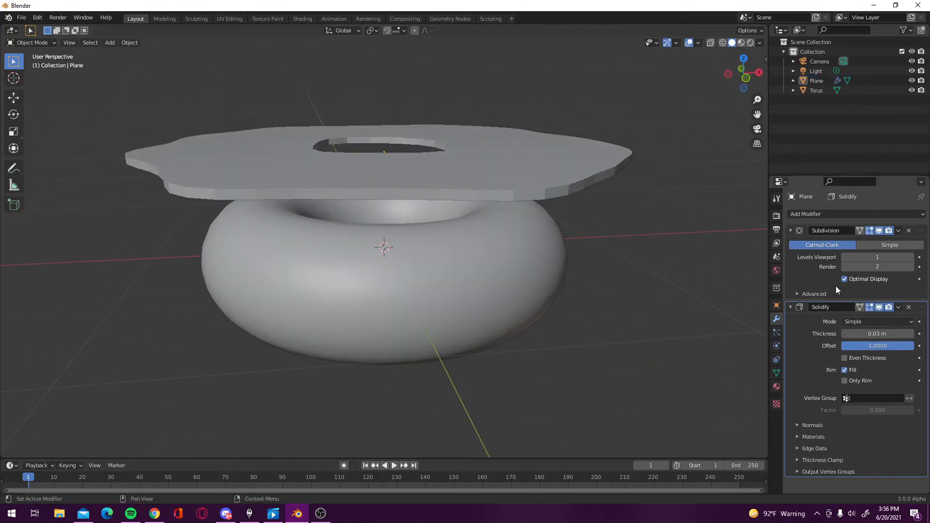
{"action": "left_click", "coordinate": [911, 257]}
{"action": "middle_click_drag", "start_coordinate": [598, 256], "coordinate": [612, 236]}
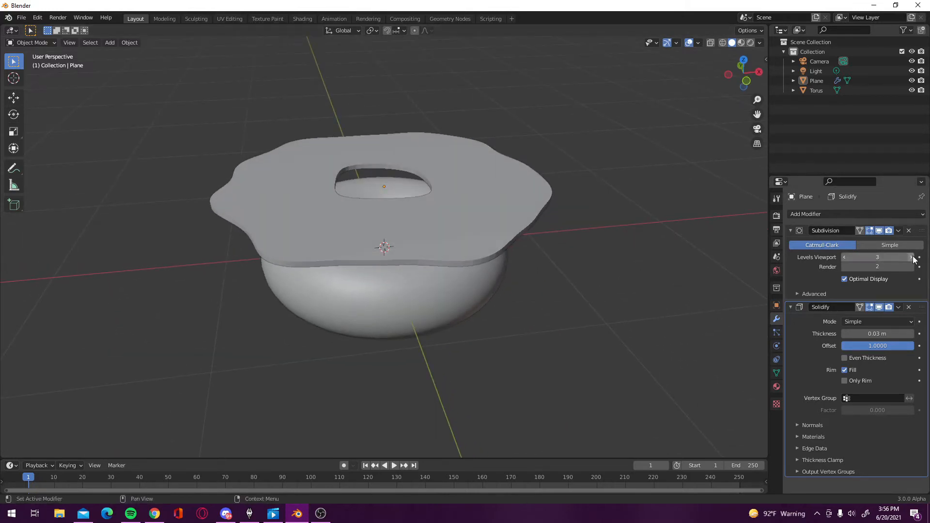
{"action": "left_click", "coordinate": [846, 257]}
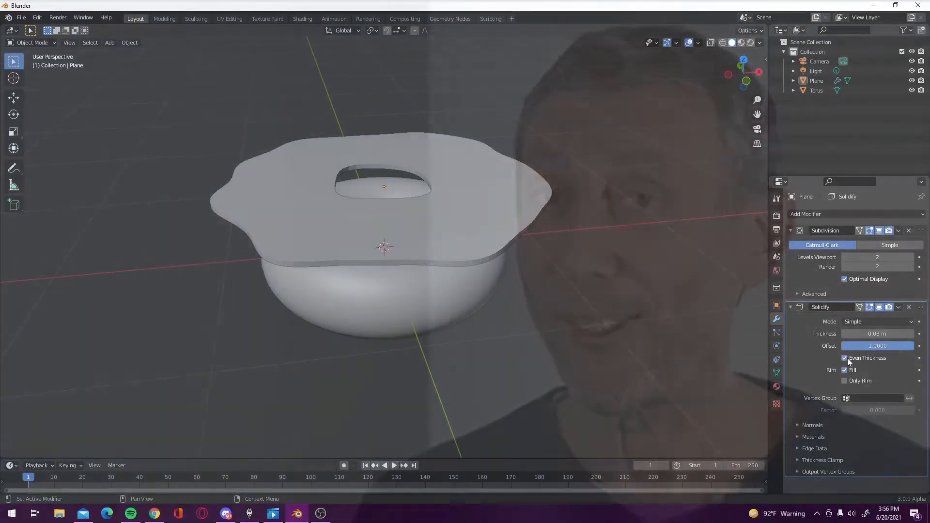
Try Even Thickness on the plane's Solidify modifier, turn it off again and reduce the thickness
{"action": "left_click", "coordinate": [860, 357]}
{"action": "left_click", "coordinate": [858, 356]}
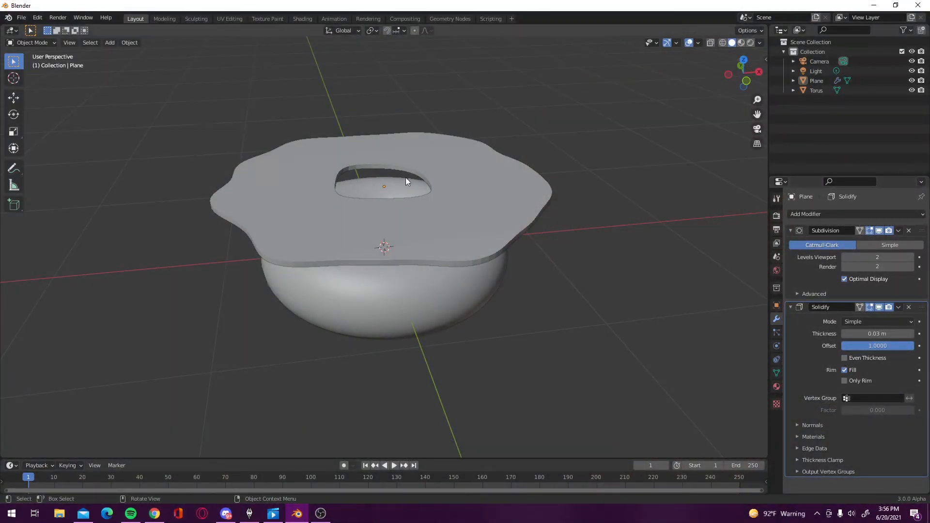
{"action": "middle_click_drag", "start_coordinate": [406, 177], "coordinate": [423, 150]}
{"action": "scroll", "coordinate": [424, 151], "scroll_direction": "down", "scroll_amount": 3}
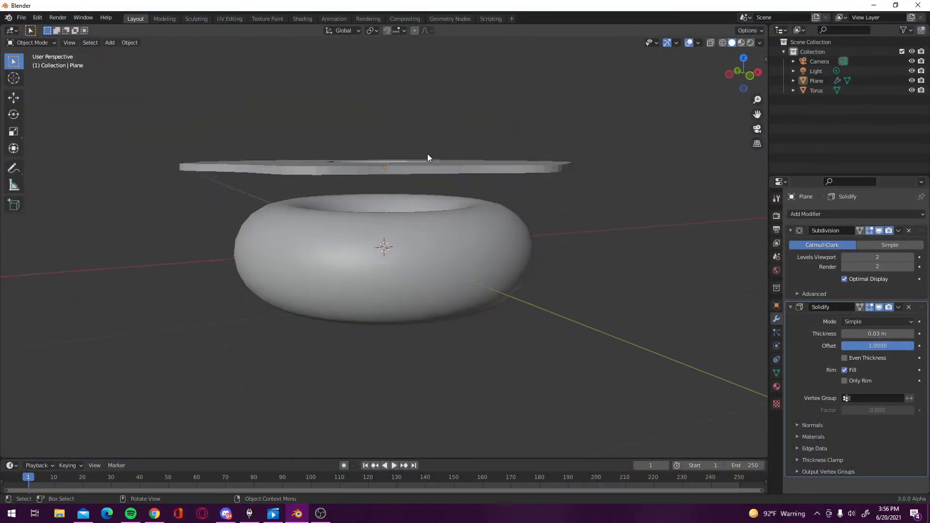
{"action": "left_click", "coordinate": [846, 336]}
{"action": "left_click", "coordinate": [846, 336]}
Add Collision physics to the torus
{"action": "left_click", "coordinate": [402, 244]}
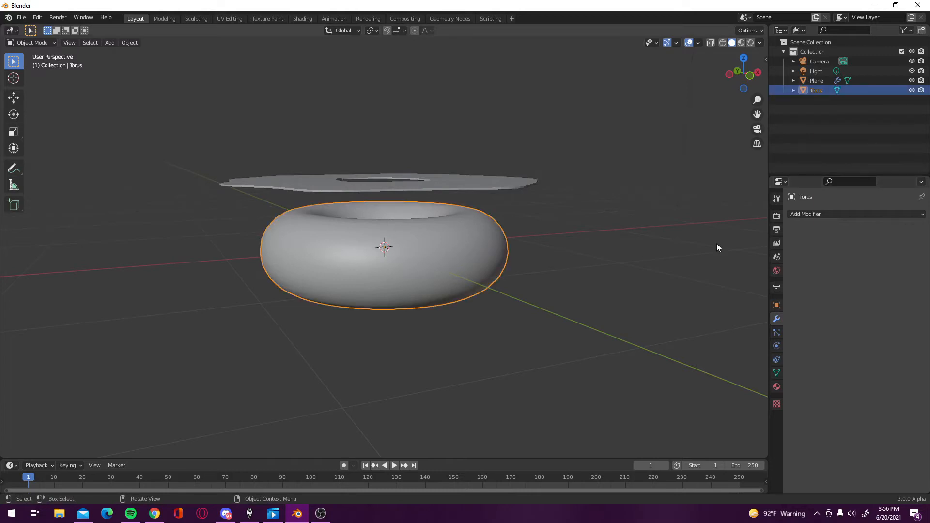
{"action": "left_click", "coordinate": [798, 214]}
{"action": "left_click", "coordinate": [797, 216]}
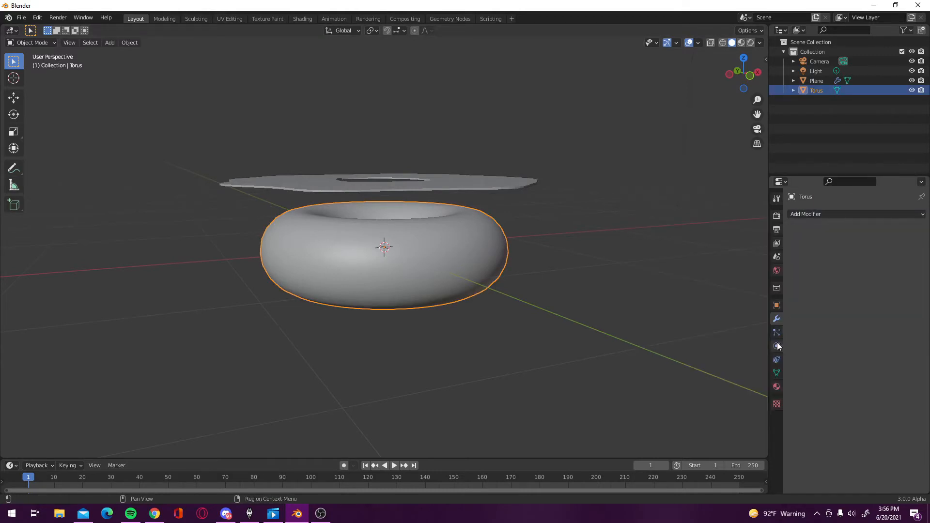
{"action": "left_click", "coordinate": [777, 346]}
{"action": "left_click", "coordinate": [799, 225]}
Add Cloth physics to the plane with stiffness values of 0.7 tension, 0.5 compression and 12.3 bending
{"action": "left_click", "coordinate": [464, 189]}
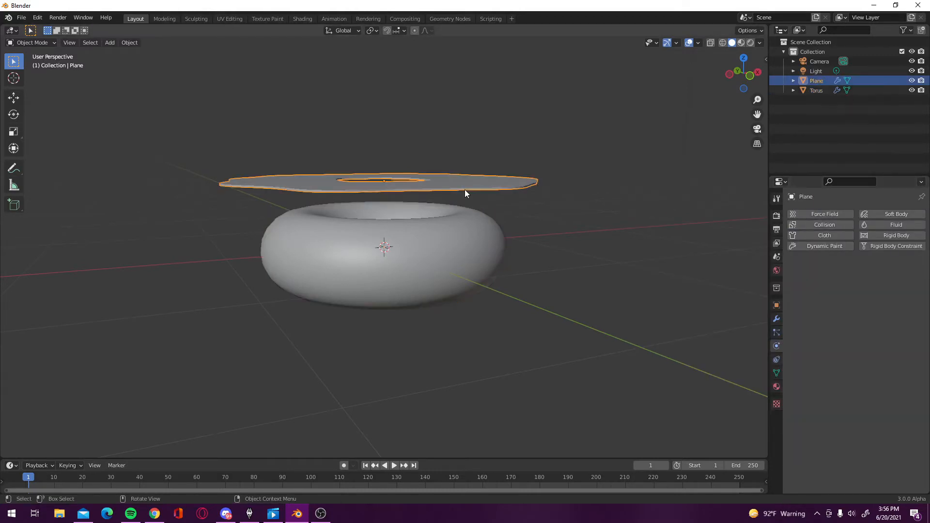
{"action": "left_click", "coordinate": [818, 236]}
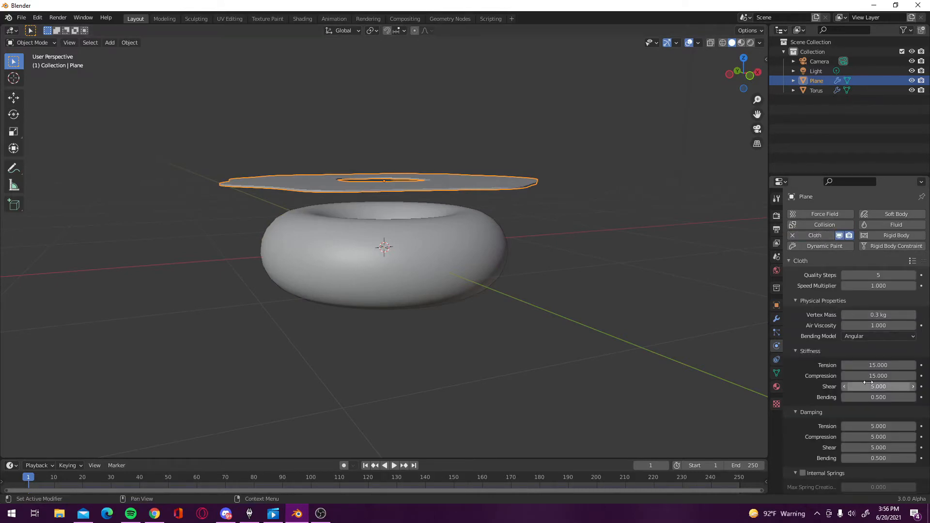
{"action": "left_click_drag", "start_coordinate": [880, 366], "coordinate": [865, 365]}
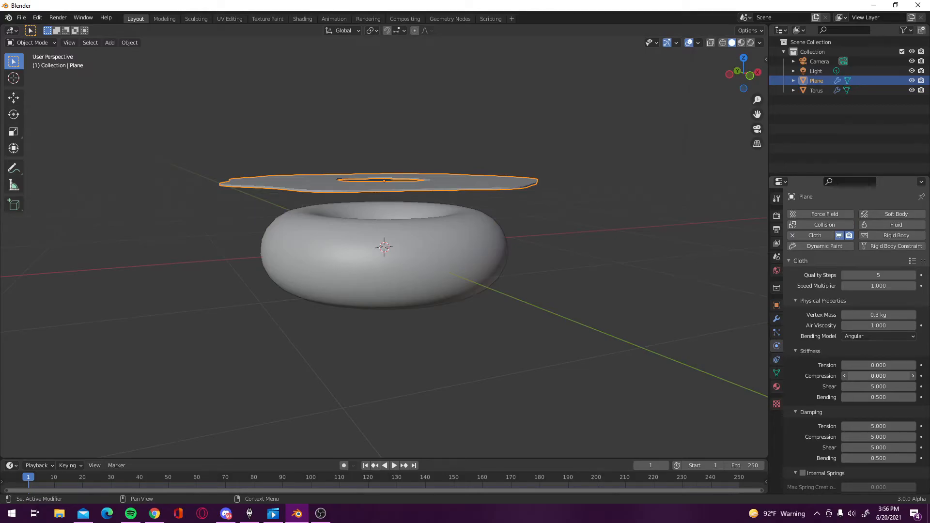
{"action": "left_click_drag", "start_coordinate": [878, 376], "coordinate": [882, 366]}
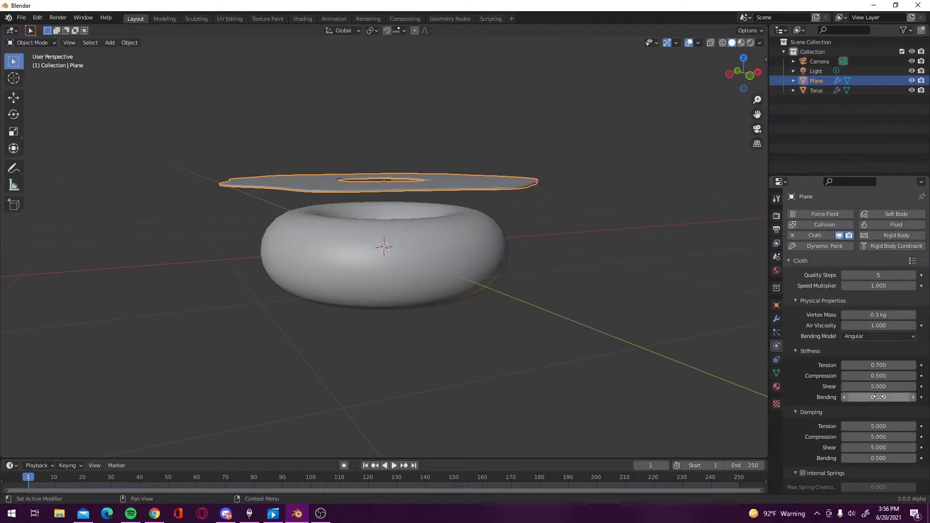
{"action": "left_click_drag", "start_coordinate": [878, 397], "coordinate": [898, 397]}
Play the cloth simulation to check how the icing falls on the torus, and return to frame 1
{"action": "key", "text": "space"}
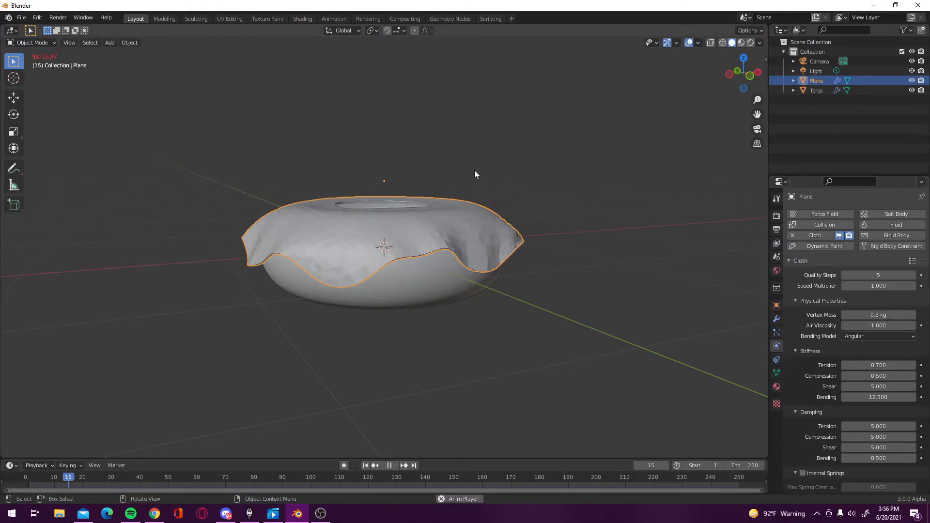
{"action": "key", "text": "space"}
{"action": "left_click", "coordinate": [366, 466]}
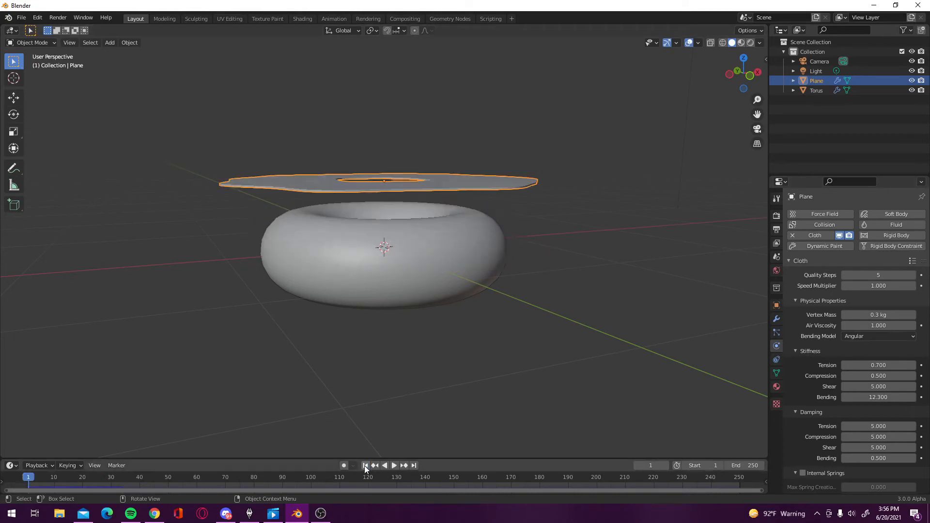
Set the cloth's shear stiffness to 3.3 and bending stiffness to 7.6, and shade the plane smooth
{"action": "left_click_drag", "start_coordinate": [879, 387], "coordinate": [859, 398]}
{"action": "middle_click_drag", "start_coordinate": [733, 344], "coordinate": [439, 231]}
{"action": "right_click", "coordinate": [440, 232]}
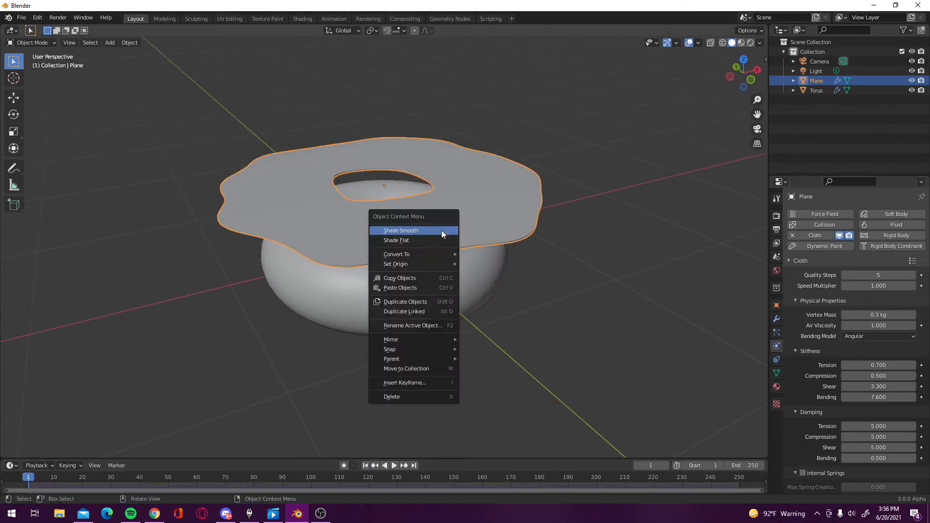
{"action": "key", "text": "Escape"}
Run the simulation with the smooth-shaded icing, examine the drape from the side and go back to frame 1
{"action": "key", "text": "space"}
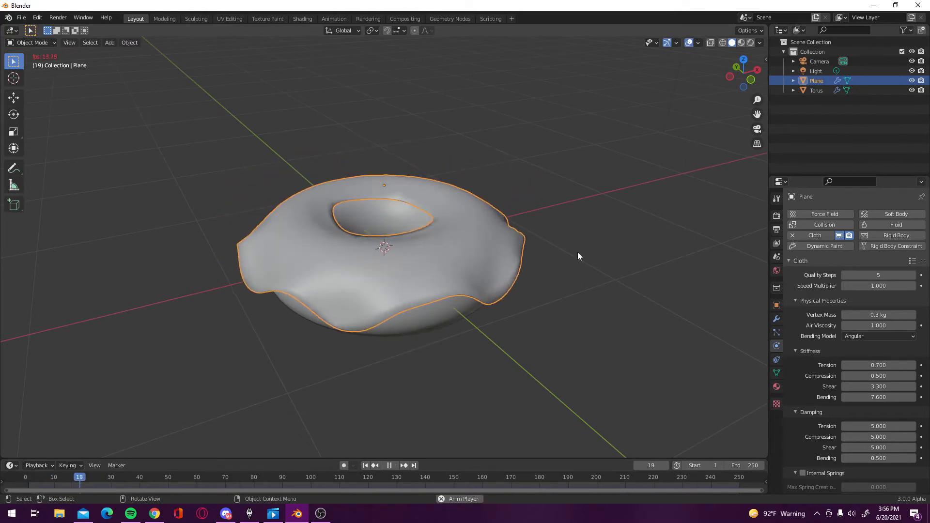
{"action": "key", "text": "space"}
{"action": "middle_click_drag", "start_coordinate": [436, 278], "coordinate": [475, 223]}
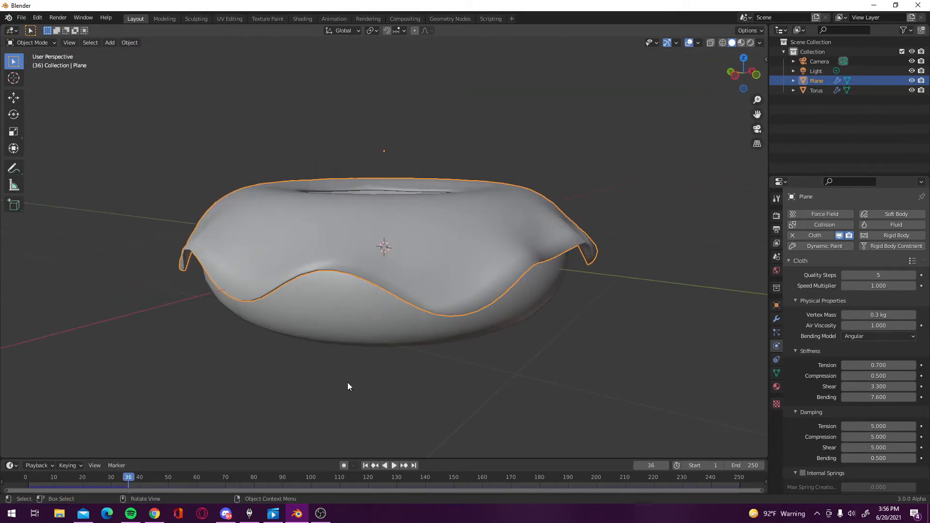
{"action": "left_click", "coordinate": [365, 465]}
Set the cloth's shear stiffness to 0.7 and its damping to 2.3 tension, 2.3 compression, 2.6 shear and 0.4 bending
{"action": "left_click", "coordinate": [879, 386]}
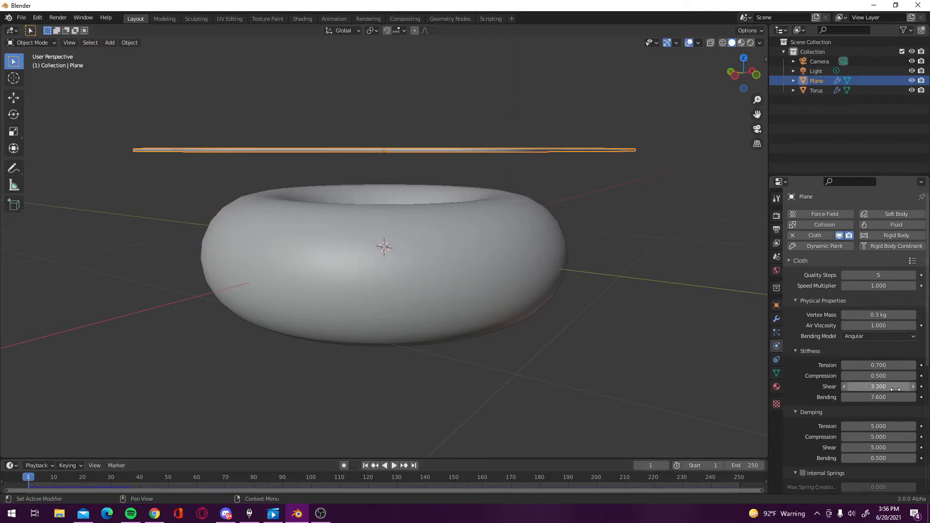
{"action": "type", "text": "0.7"}
{"action": "key", "text": "Return"}
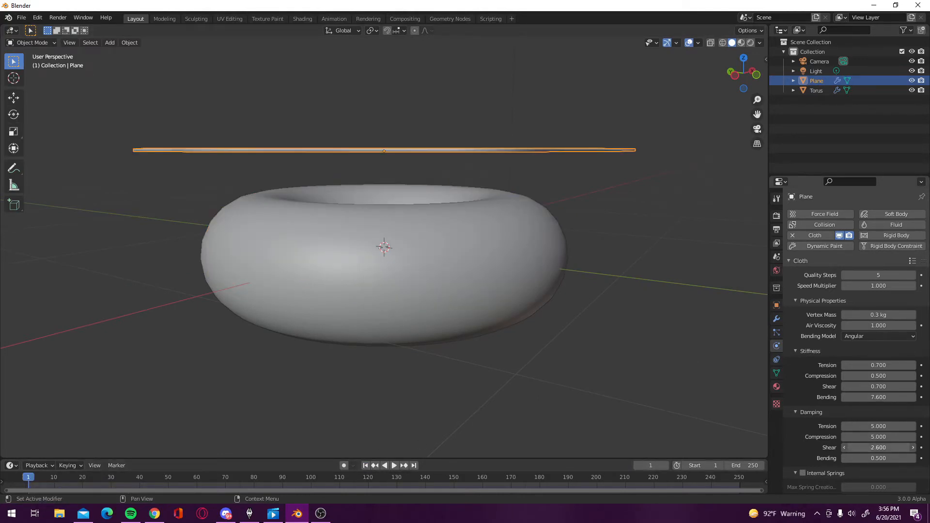
{"action": "left_click", "coordinate": [878, 427]}
{"action": "type", "text": "3.8"}
{"action": "key", "text": "Return"}
{"action": "mouse_move", "coordinate": [878, 459]}
{"action": "left_mouse_down"}
{"action": "mouse_move", "coordinate": [862, 459]}
{"action": "mouse_move", "coordinate": [872, 458]}
{"action": "left_mouse_up"}
Play the simulation to check the icing's folds with the new damping, and return to frame 1
{"action": "key", "text": "space"}
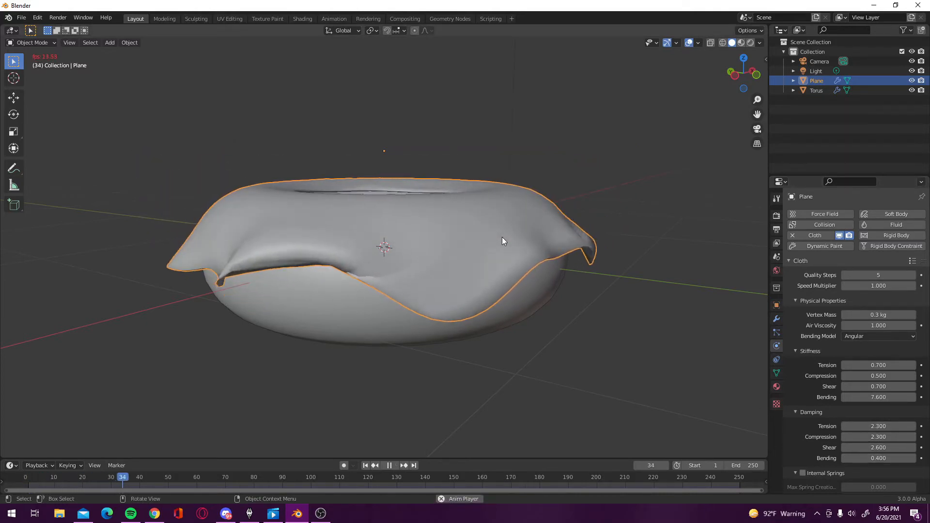
{"action": "key", "text": "space"}
{"action": "left_click", "coordinate": [365, 465]}
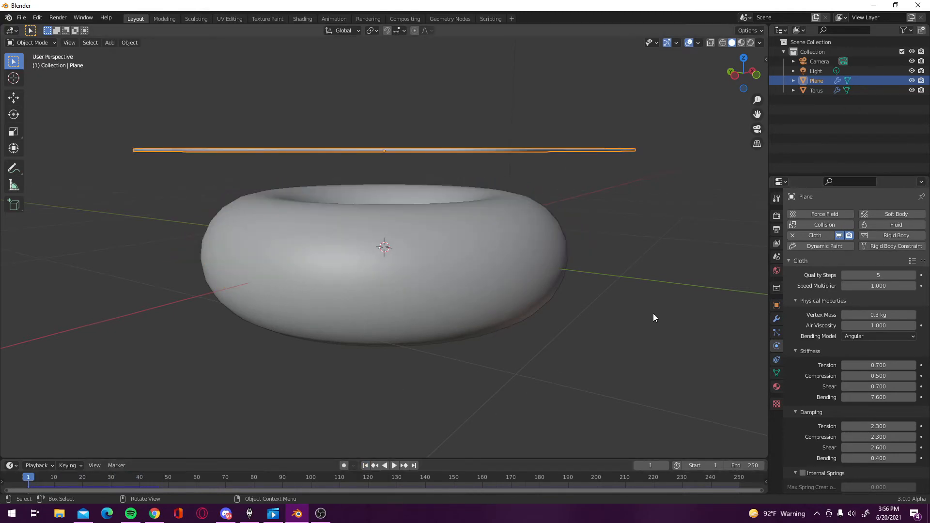
Set the cloth's vertex mass to 1.7 kg, shear stiffness to 0.3 and bending stiffness to 6.1, and test the simulation
{"action": "left_click_drag", "start_coordinate": [882, 314], "coordinate": [906, 315]}
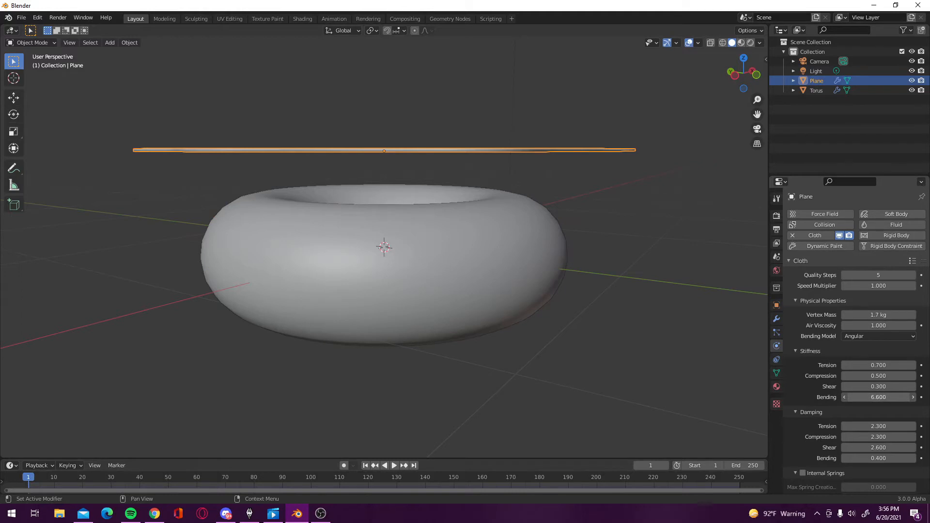
{"action": "left_click_drag", "start_coordinate": [879, 397], "coordinate": [867, 397]}
{"action": "key", "text": "space"}
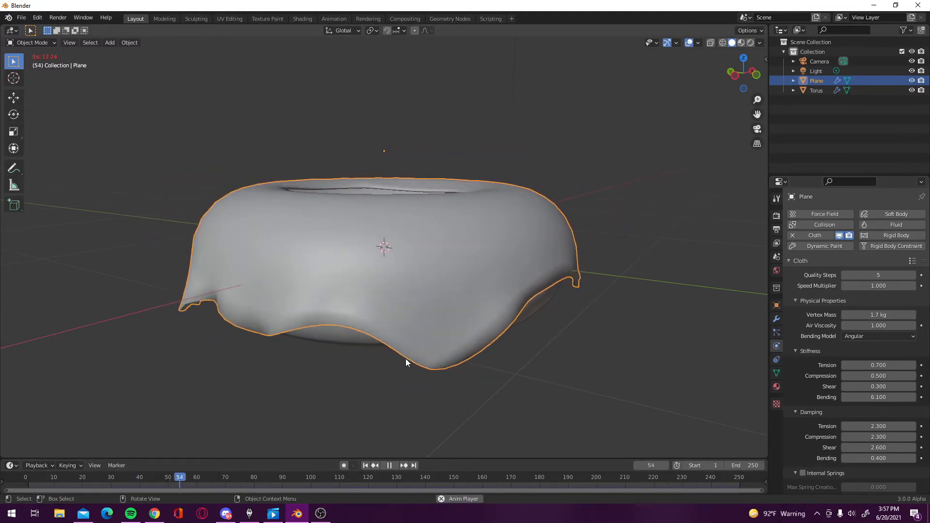
{"action": "key", "text": "Escape"}
Scale the plane's whole mesh down to about 0.771 in Edit Mode
{"action": "middle_click_drag", "start_coordinate": [387, 430], "coordinate": [500, 315]}
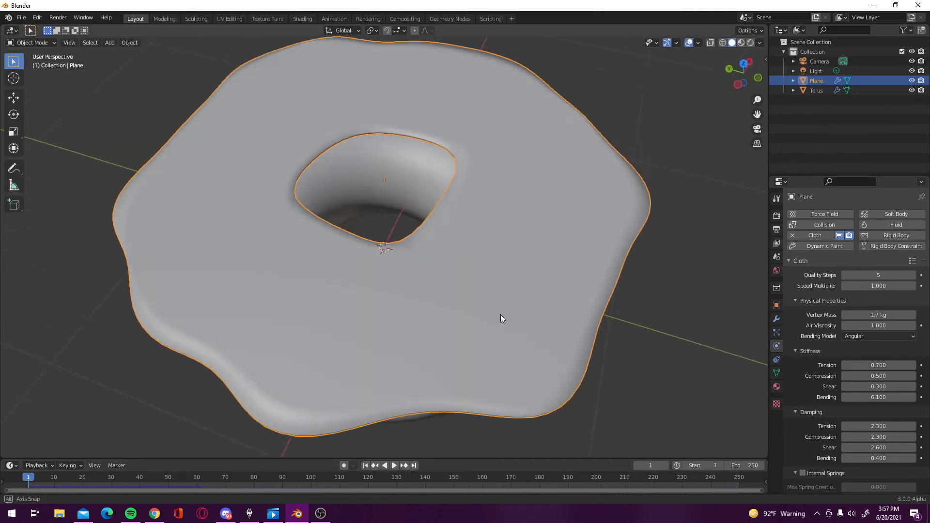
{"action": "scroll", "coordinate": [504, 301], "scroll_direction": "down", "scroll_amount": 4}
{"action": "key", "text": "Tab"}
{"action": "key", "text": "a"}
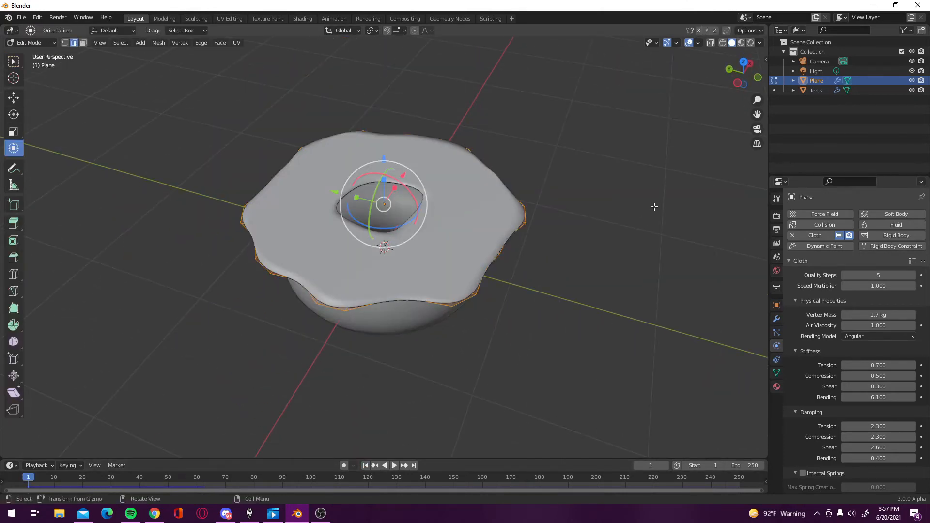
{"action": "key", "text": "s"}
{"action": "left_click", "coordinate": [594, 206]}
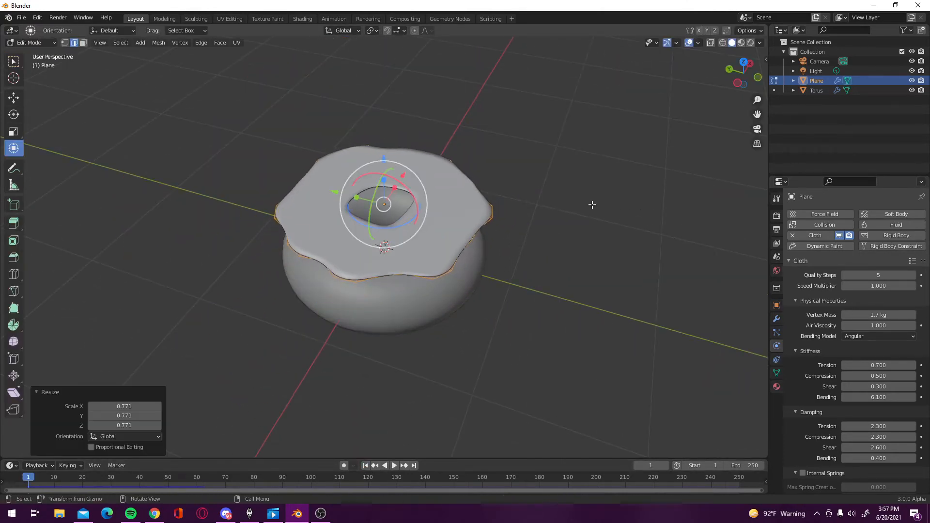
Play the simulation in Object Mode to check how the smaller icing covers the donut, and reset it
{"action": "key", "text": "Tab"}
{"action": "key", "text": "space"}
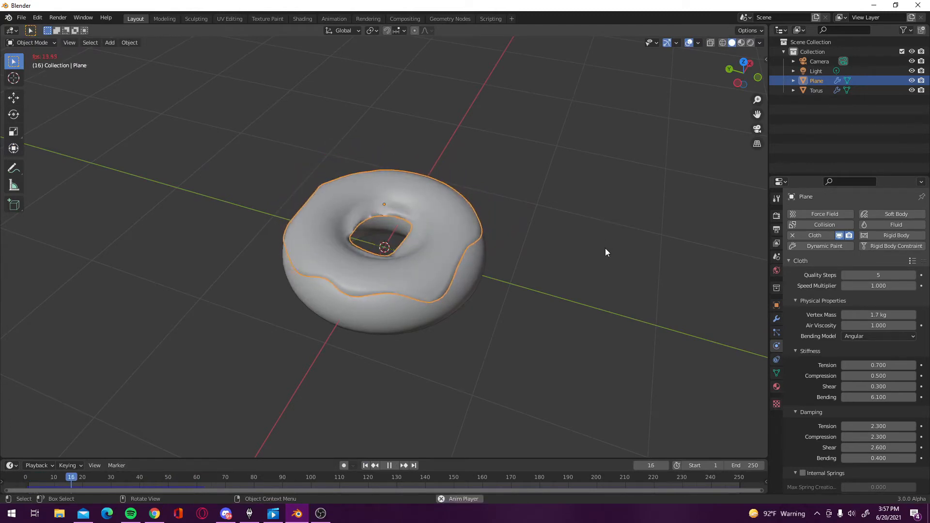
{"action": "middle_click_drag", "start_coordinate": [606, 248], "coordinate": [521, 240]}
{"action": "key", "text": "Escape"}
Scale the plane's mesh up slightly in Edit Mode and replay the cloth simulation in Object Mode
{"action": "key", "text": "Tab"}
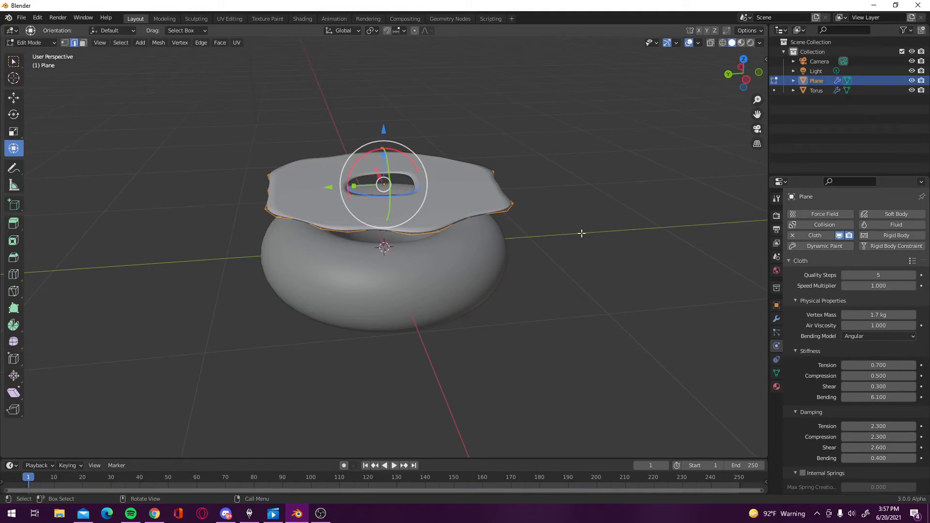
{"action": "key", "text": "Tab"}
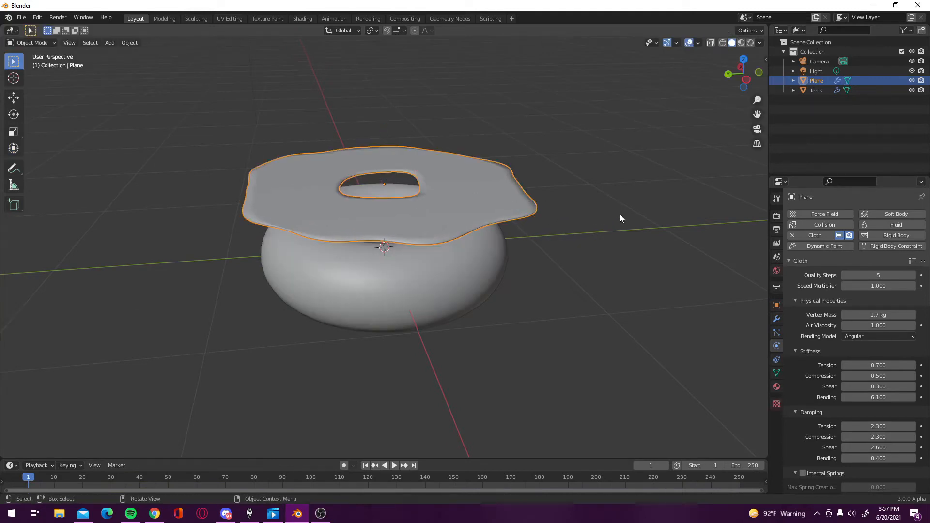
{"action": "key", "text": "space"}
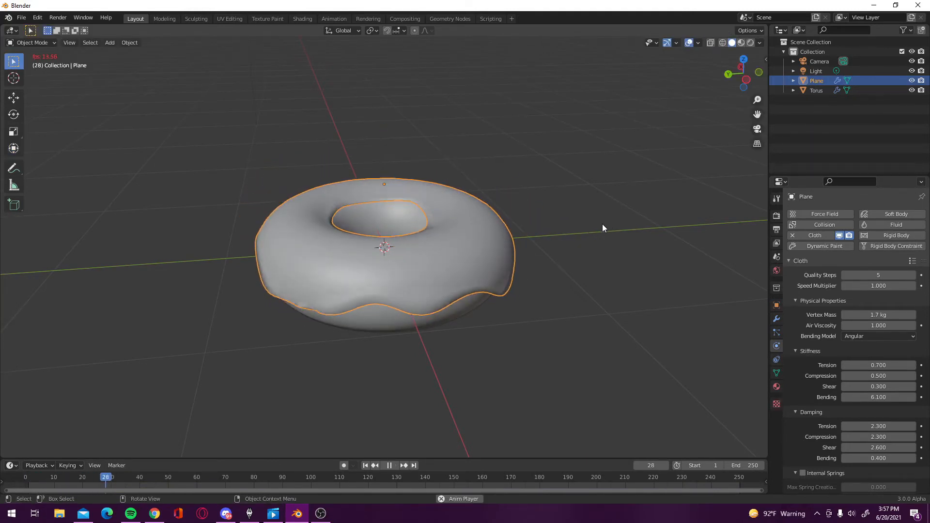
Play the cloth simulation while examining how the icing drapes from the side, and return to the first frame
{"action": "key", "text": "space"}
{"action": "middle_click_drag", "start_coordinate": [596, 225], "coordinate": [563, 231]}
{"action": "key", "text": "space"}
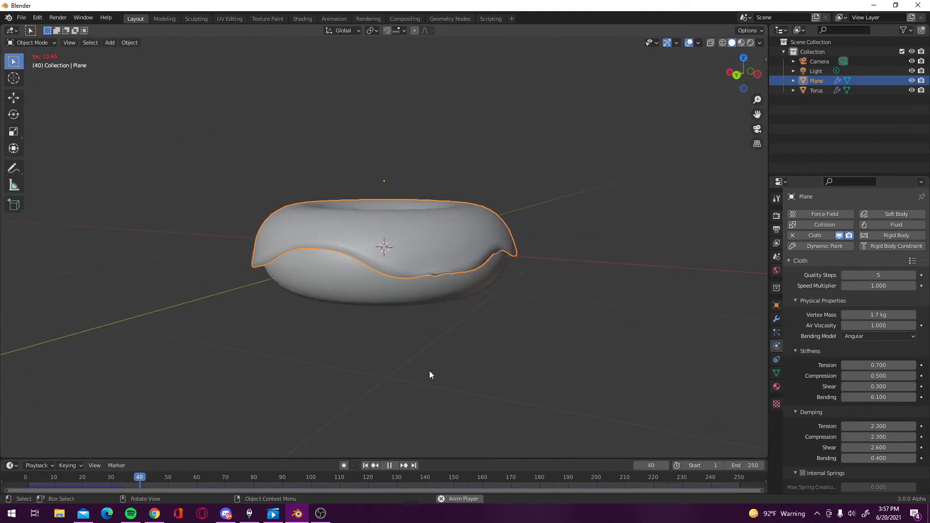
{"action": "key", "text": "space"}
{"action": "key", "text": "shift+Left"}
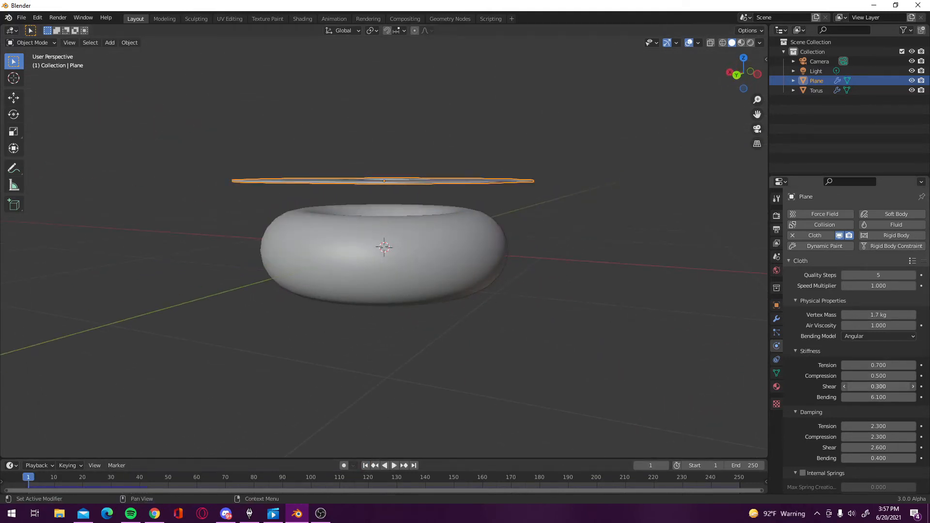
Set the cloth's shear stiffness to 0.2 and bending stiffness to 6.8, and test the simulation
{"action": "left_click_drag", "start_coordinate": [876, 387], "coordinate": [895, 397]}
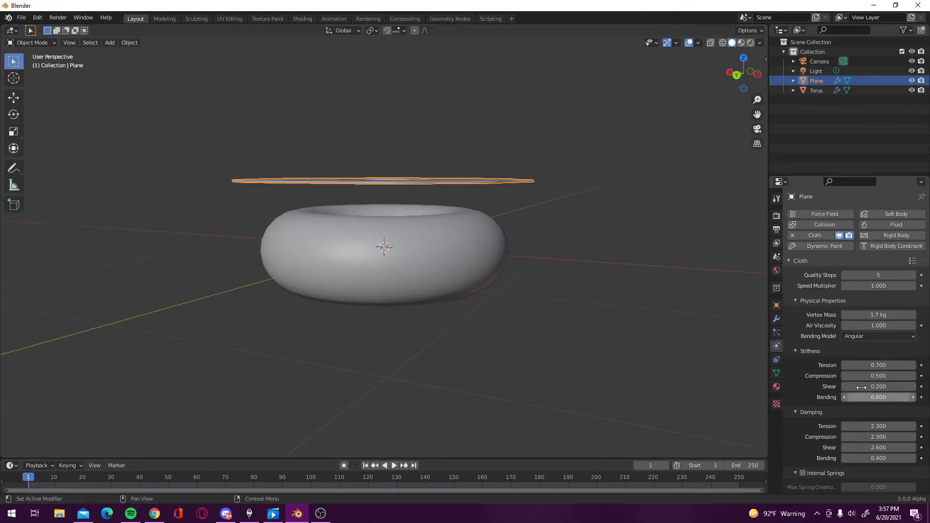
{"action": "key", "text": "space"}
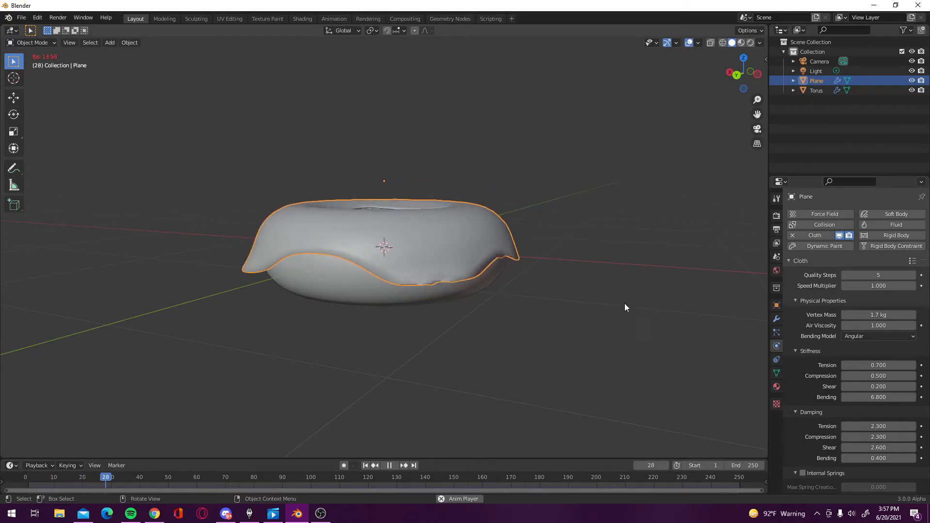
{"action": "key", "text": "space"}
Raise the cloth's shear stiffness to 0.9 and replay the simulation from the first frame
{"action": "left_click_drag", "start_coordinate": [860, 389], "coordinate": [885, 389]}
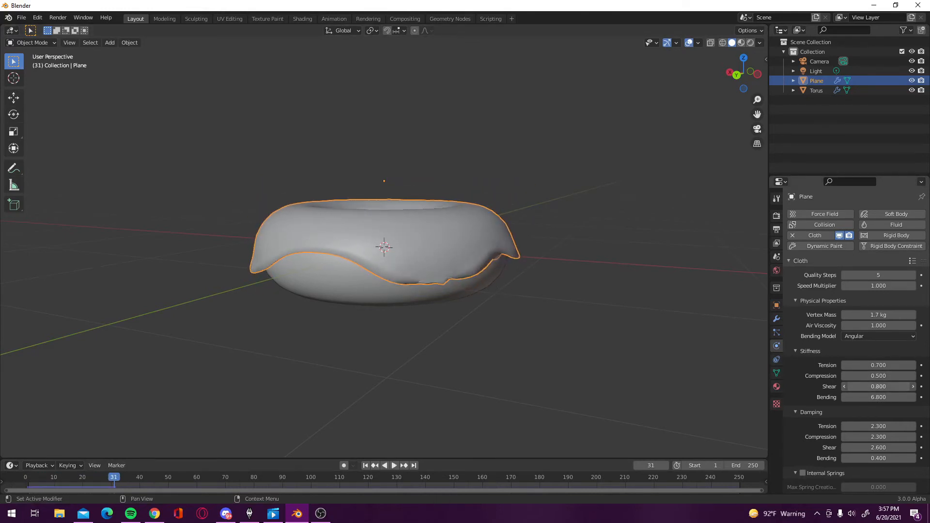
{"action": "left_click", "coordinate": [365, 465]}
{"action": "key", "text": "space"}
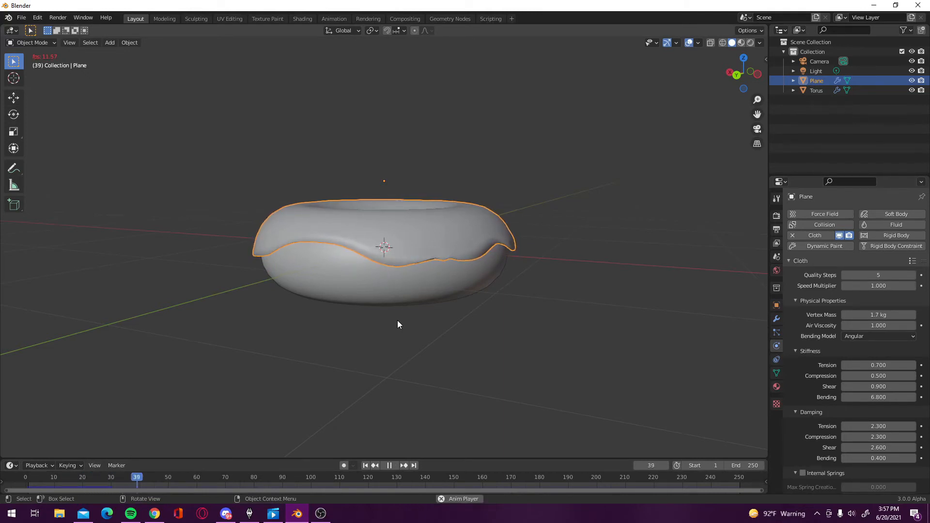
{"action": "key", "text": "space"}
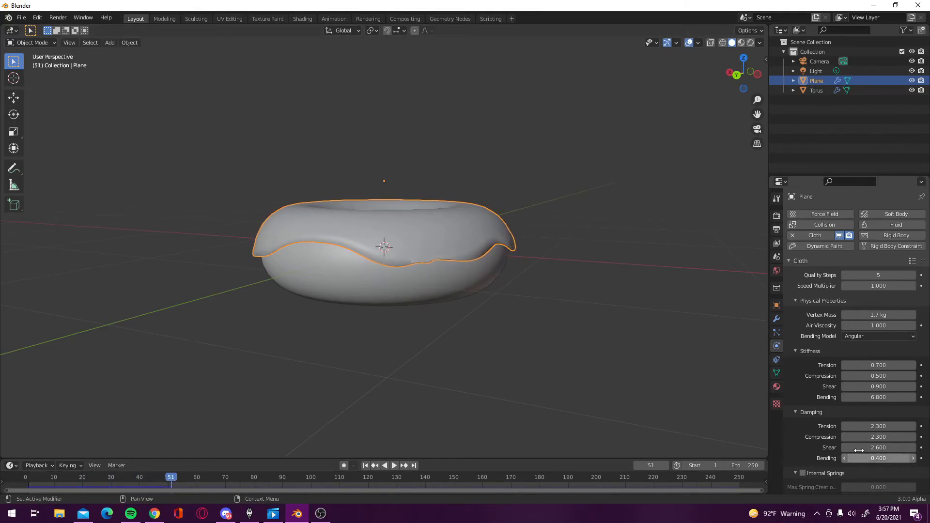
Set the cloth's damping to 4.0 tension, 4.2 compression and 5.0 shear, test the drape up close, and reset the simulation
{"action": "left_click_drag", "start_coordinate": [859, 449], "coordinate": [883, 427]}
{"action": "left_click", "coordinate": [368, 466]}
{"action": "key", "text": "space"}
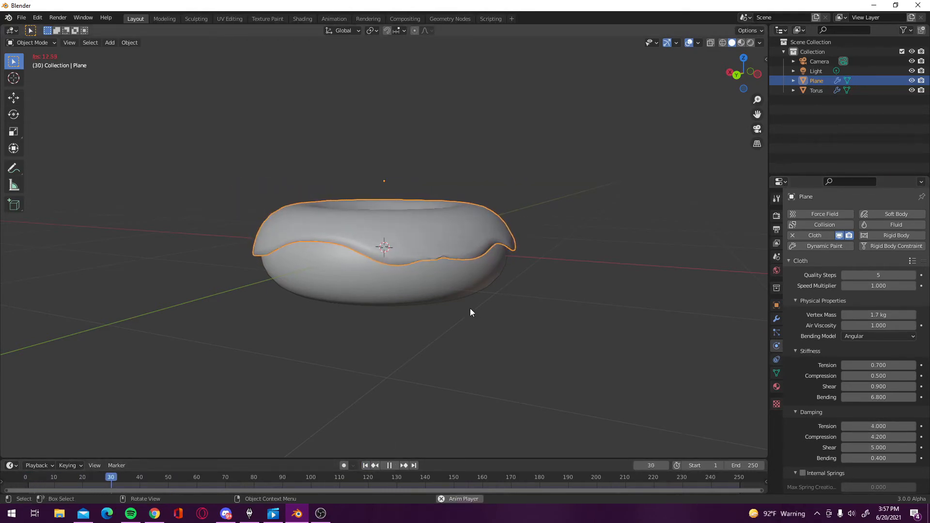
{"action": "scroll", "coordinate": [445, 228], "scroll_direction": "up", "scroll_amount": 5}
{"action": "middle_click_drag", "start_coordinate": [445, 228], "coordinate": [498, 233]}
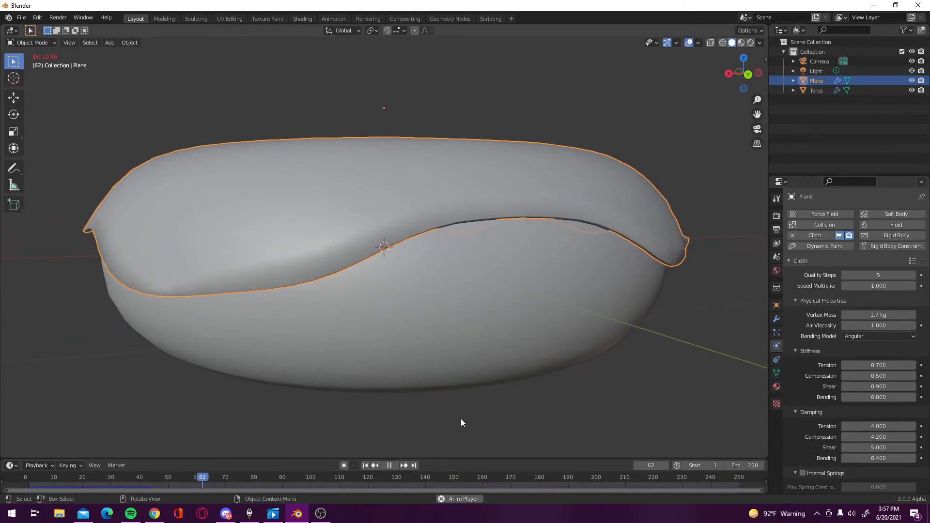
{"action": "key", "text": "space"}
{"action": "left_click", "coordinate": [366, 465]}
Enter Edit Mode on the plane and turn off the Solidify modifier's Edit Mode display
{"action": "middle_click_drag", "start_coordinate": [539, 283], "coordinate": [519, 310]}
{"action": "scroll", "coordinate": [520, 306], "scroll_direction": "down", "scroll_amount": 3}
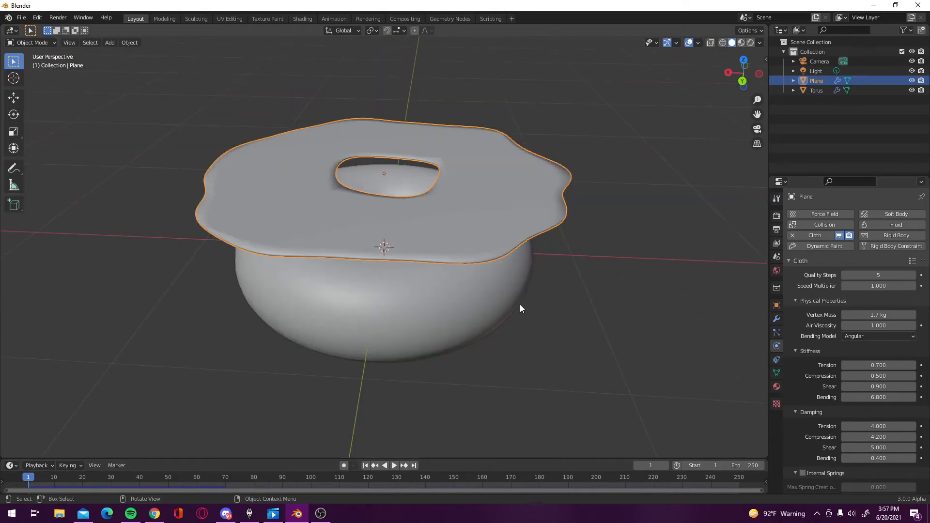
{"action": "key", "text": "Tab"}
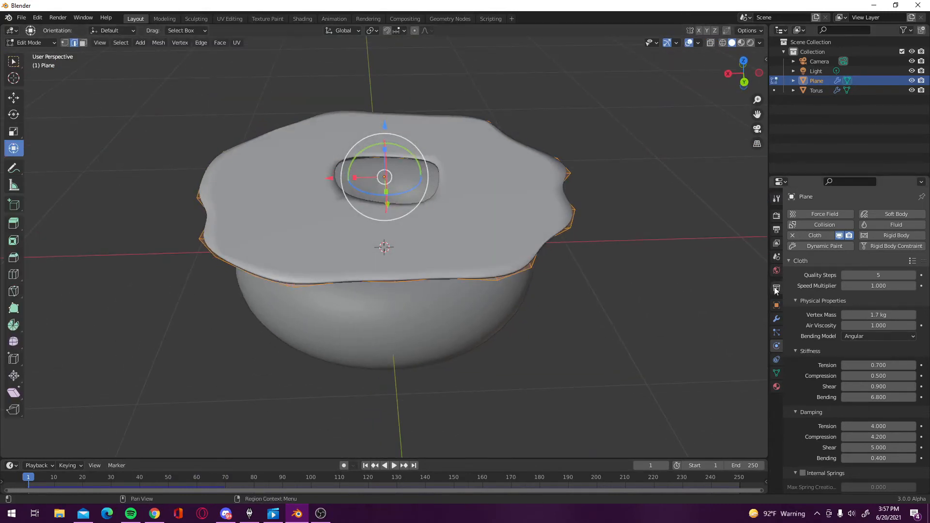
{"action": "left_click", "coordinate": [777, 319]}
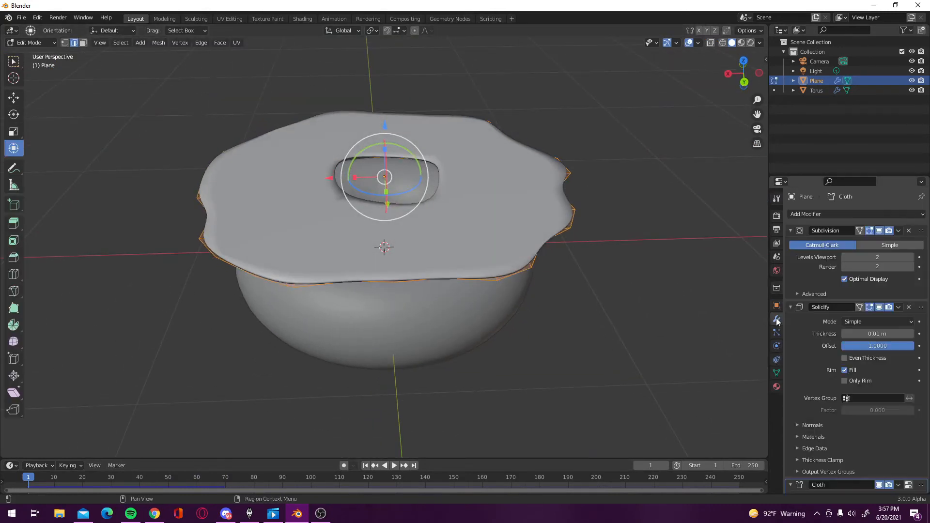
{"action": "left_click", "coordinate": [869, 307]}
{"action": "middle_click_drag", "start_coordinate": [312, 103], "coordinate": [324, 143]}
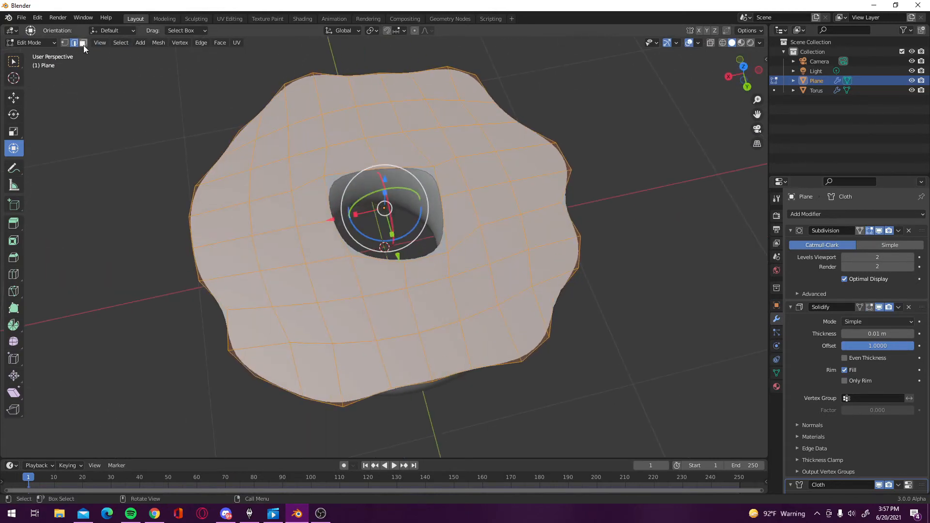
Move two outer rim vertices outward, by about (-0.105, 0.078, -0.025) m and (0.048, 0.029, -0.019) m
{"action": "left_click", "coordinate": [566, 309]}
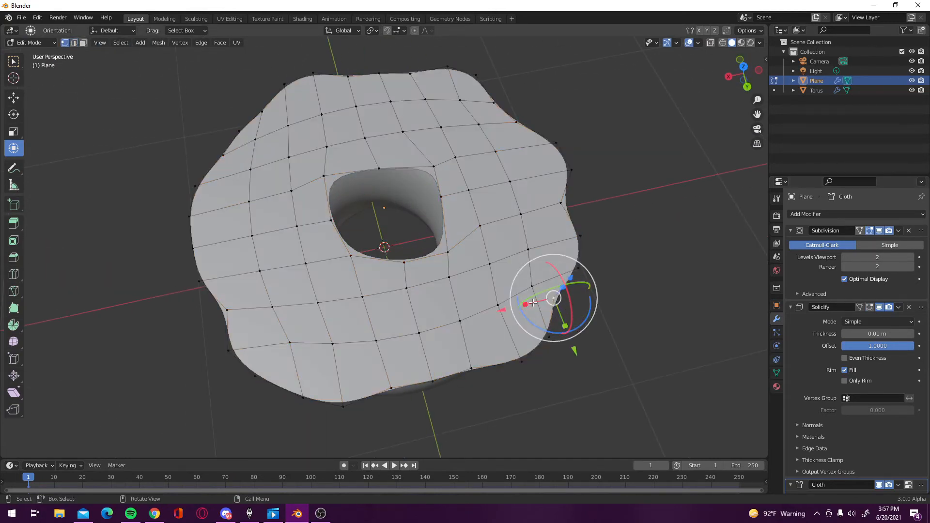
{"action": "left_click_drag", "start_coordinate": [555, 298], "coordinate": [582, 312]}
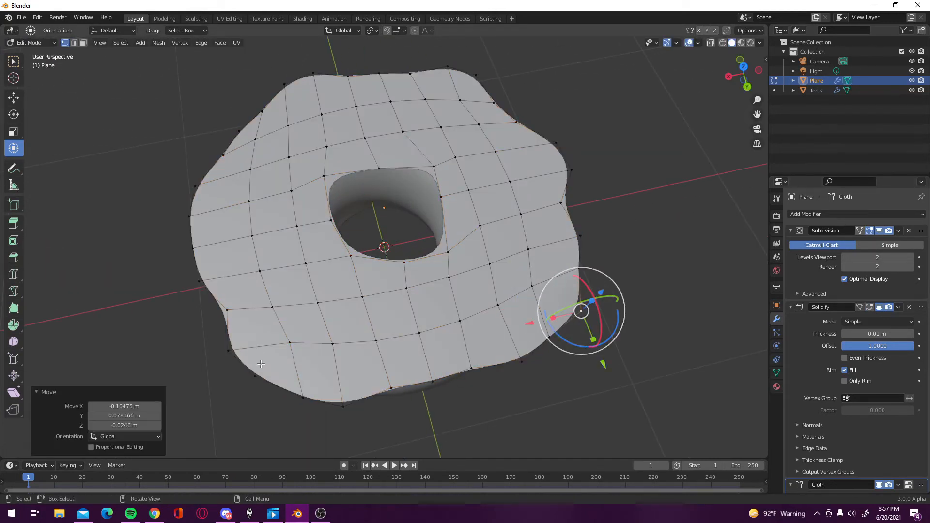
{"action": "left_click", "coordinate": [272, 377]}
{"action": "left_click_drag", "start_coordinate": [250, 386], "coordinate": [243, 384]}
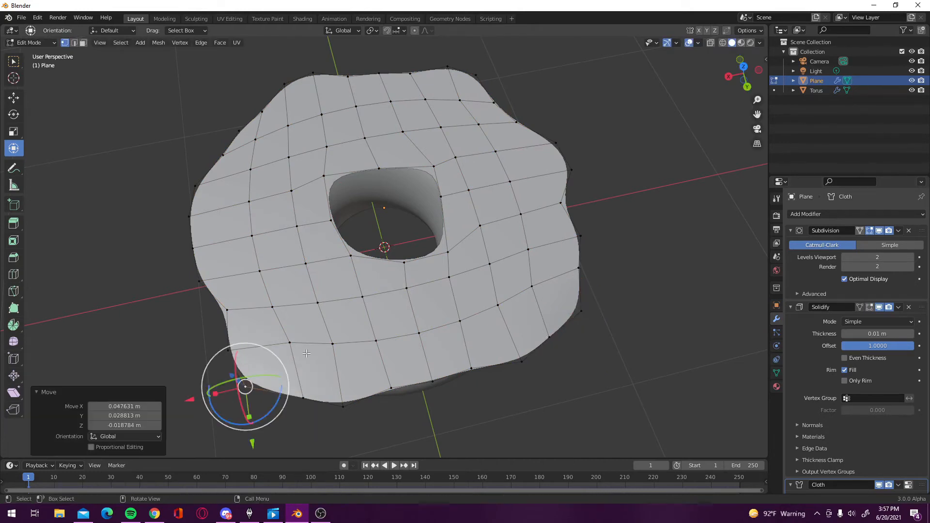
Play the simulation in Object Mode and examine how the reshaped icing edge drapes over the donut
{"action": "key", "text": "Tab"}
{"action": "key", "text": "space"}
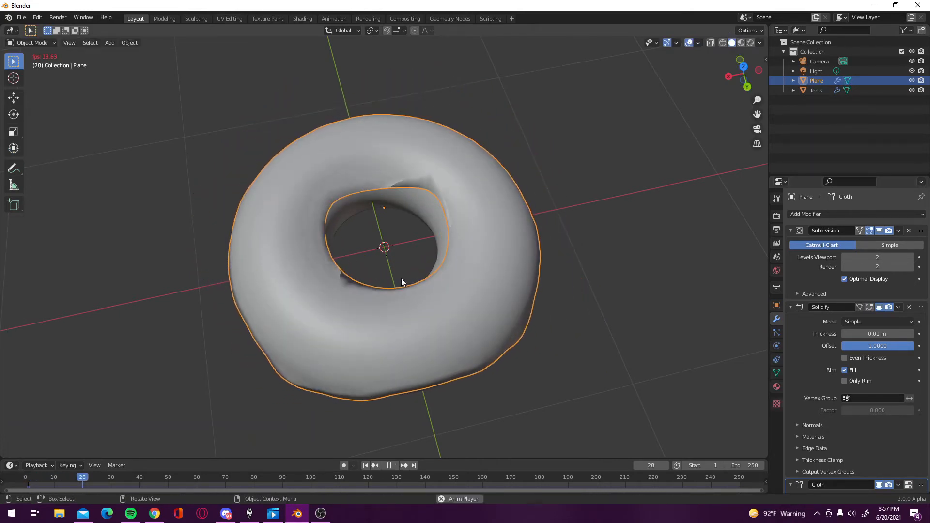
{"action": "middle_click_drag", "start_coordinate": [401, 278], "coordinate": [746, 274]}
{"action": "key", "text": "space"}
{"action": "key", "text": "space"}
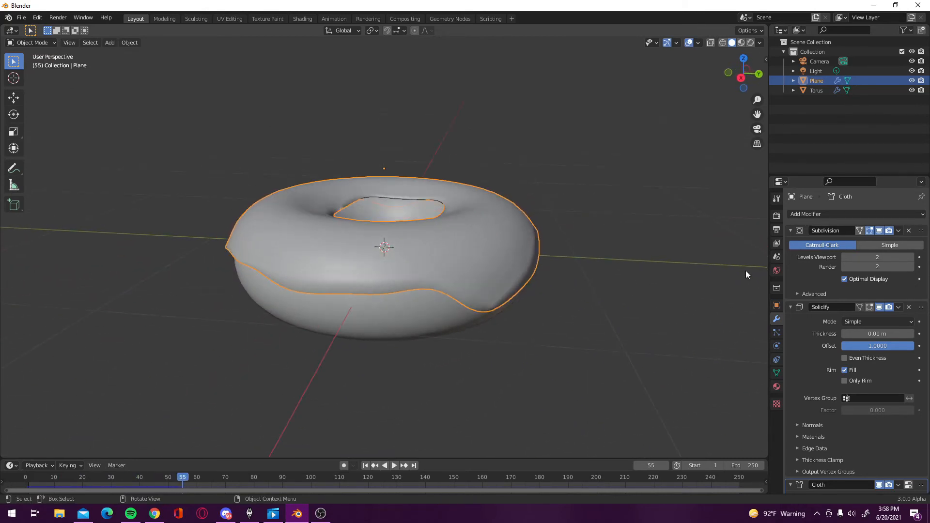
Try a cloth vertex mass of 7.1 kg in the simulation, and return to the first frame
{"action": "left_click", "coordinate": [777, 346]}
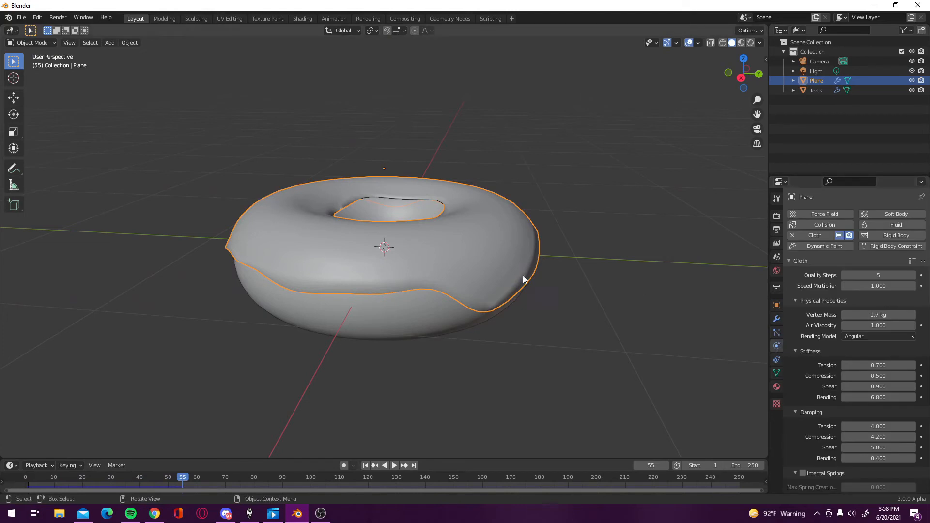
{"action": "scroll", "coordinate": [533, 271], "scroll_direction": "up", "scroll_amount": 2}
{"action": "left_click_drag", "start_coordinate": [878, 315], "coordinate": [896, 315]}
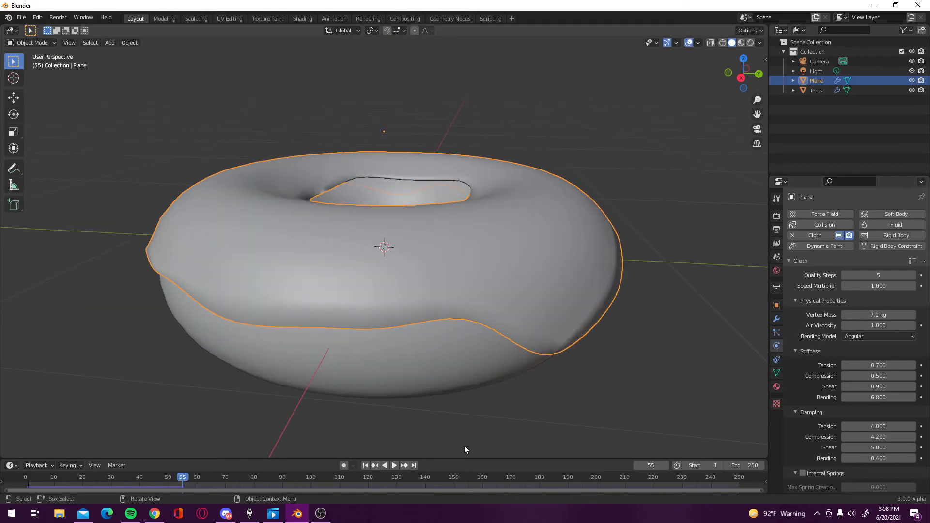
{"action": "left_click", "coordinate": [367, 466]}
{"action": "key", "text": "space"}
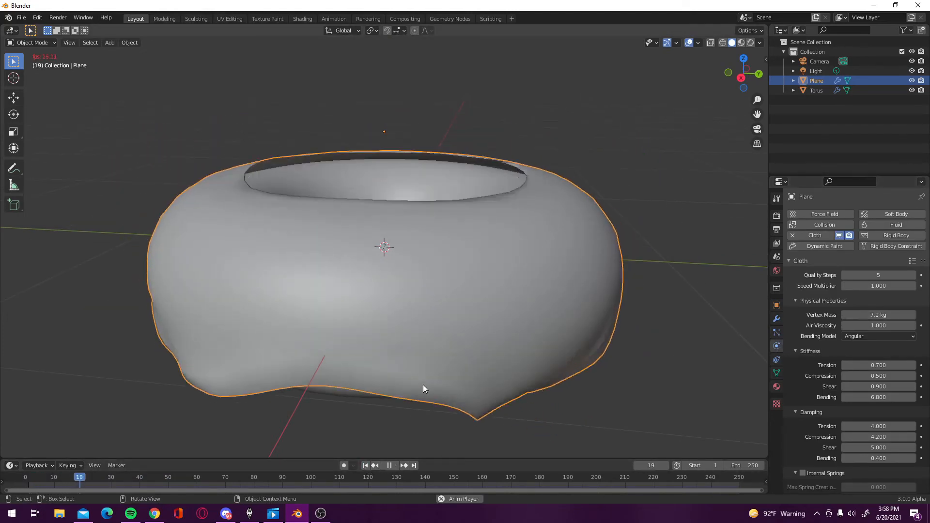
{"action": "key", "text": "space"}
{"action": "left_click", "coordinate": [367, 466]}
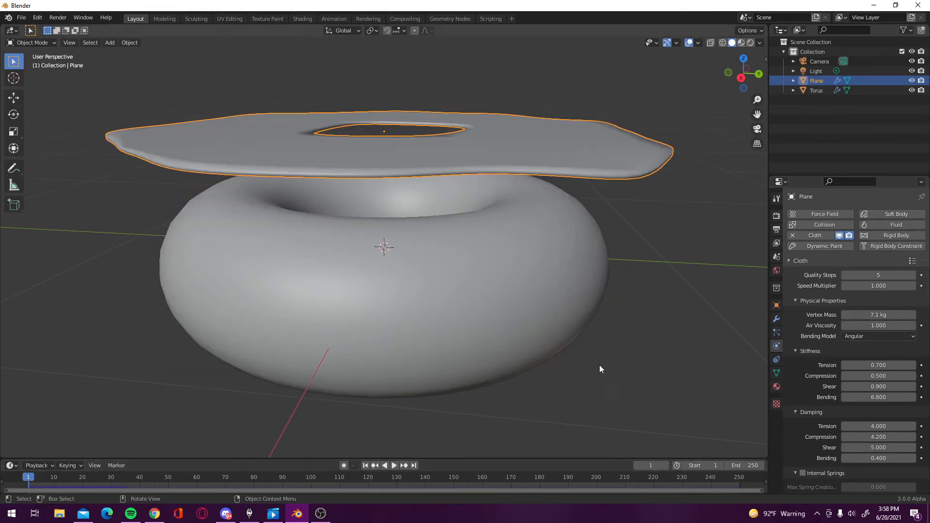
Set the cloth's vertex mass to 1.4 kg and play the simulation, checking the icing's edge from several sides
{"action": "key", "text": "space"}
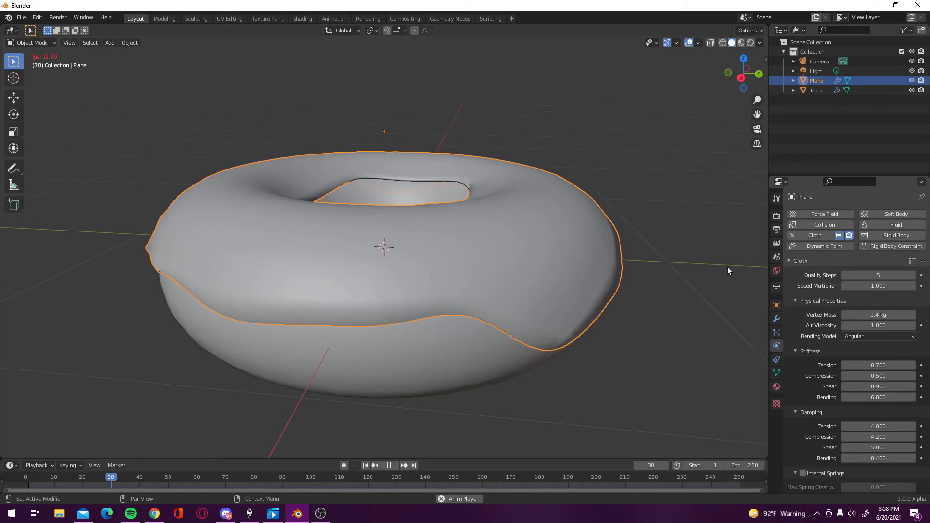
{"action": "key", "text": "space"}
{"action": "middle_click_drag", "start_coordinate": [420, 295], "coordinate": [632, 306]}
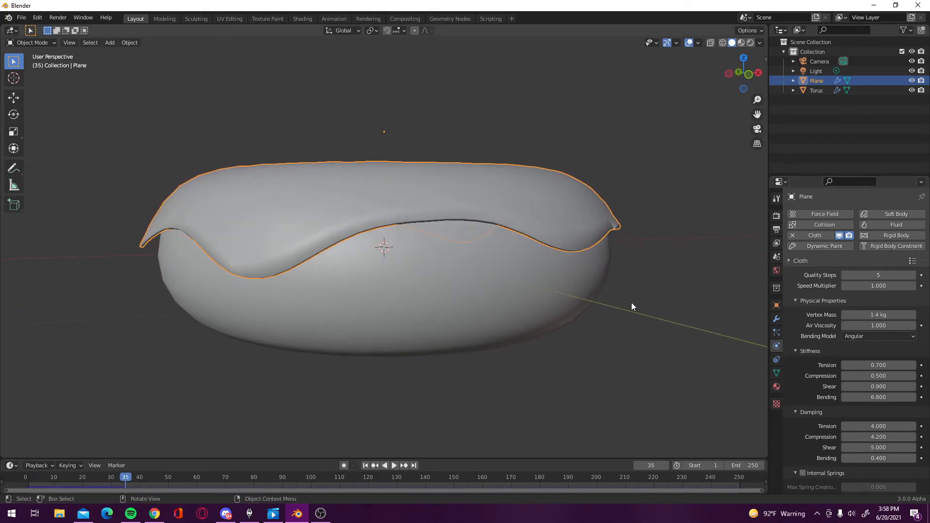
{"action": "middle_click_drag", "start_coordinate": [696, 326], "coordinate": [639, 330]}
{"action": "key", "text": "space"}
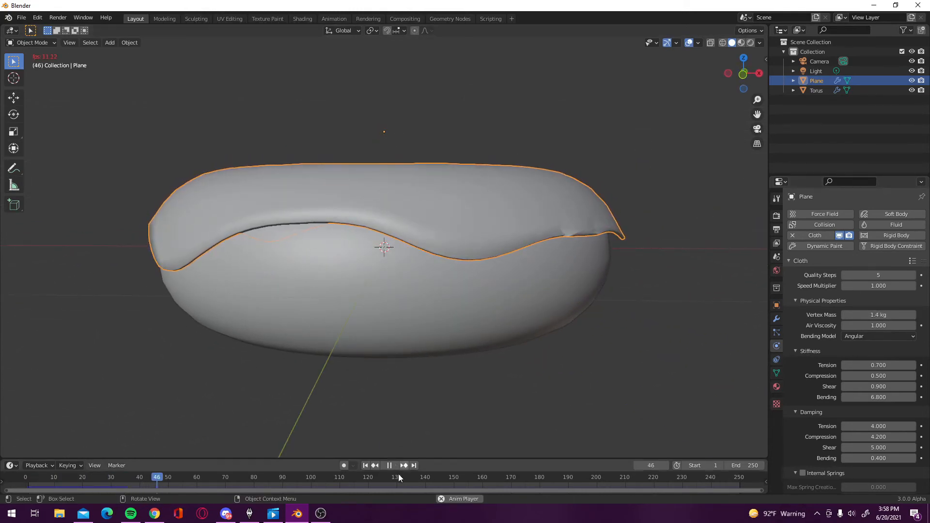
Set the cloth's shear stiffness to 1.6, replay the simulation from the first frame and check the drape all around
{"action": "left_click", "coordinate": [365, 466]}
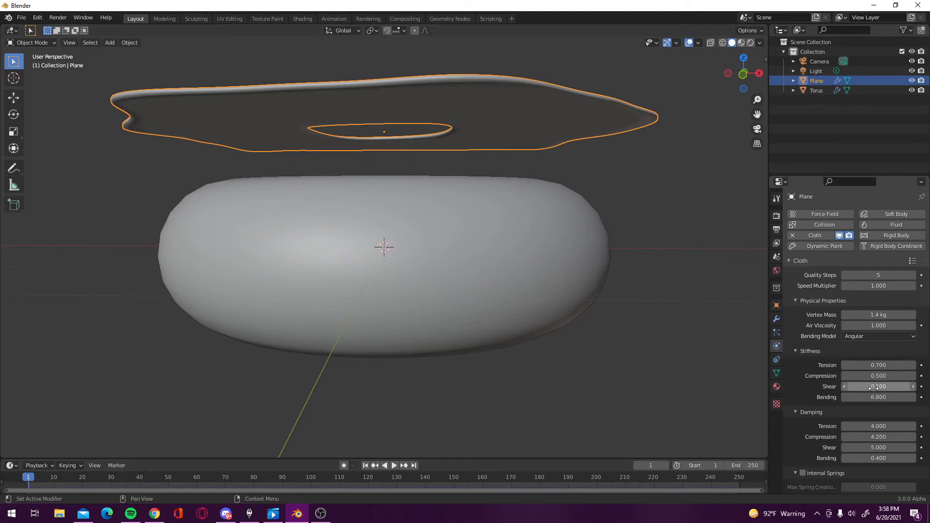
{"action": "key", "text": "space"}
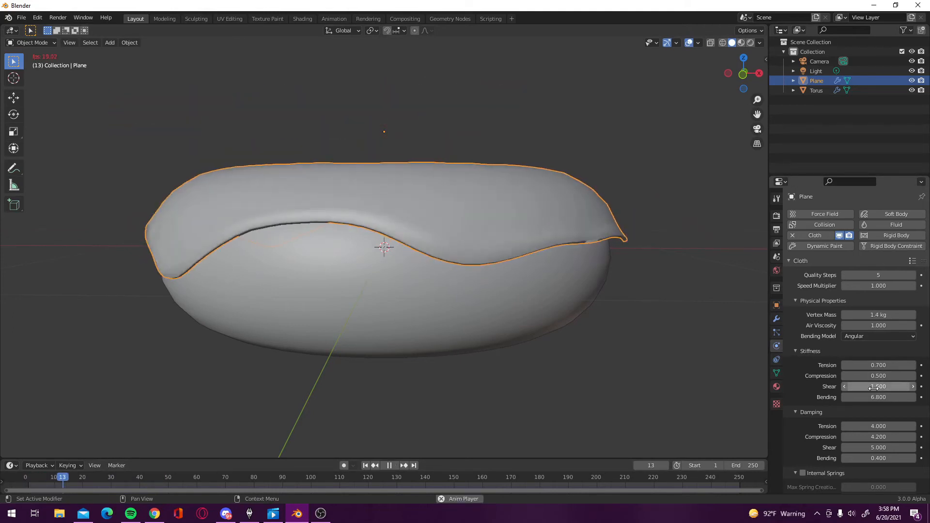
{"action": "middle_click_drag", "start_coordinate": [571, 270], "coordinate": [417, 266]}
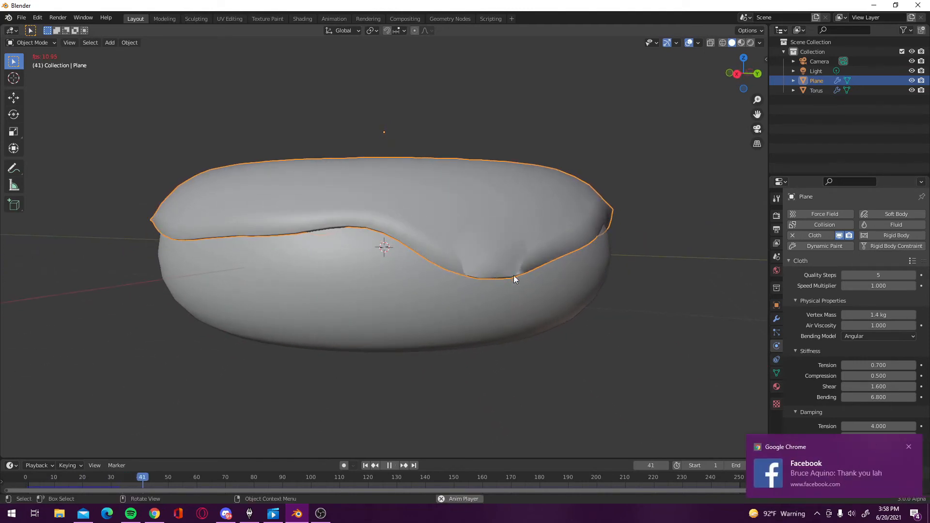
{"action": "key", "text": "space"}
{"action": "middle_click_drag", "start_coordinate": [536, 280], "coordinate": [587, 290]}
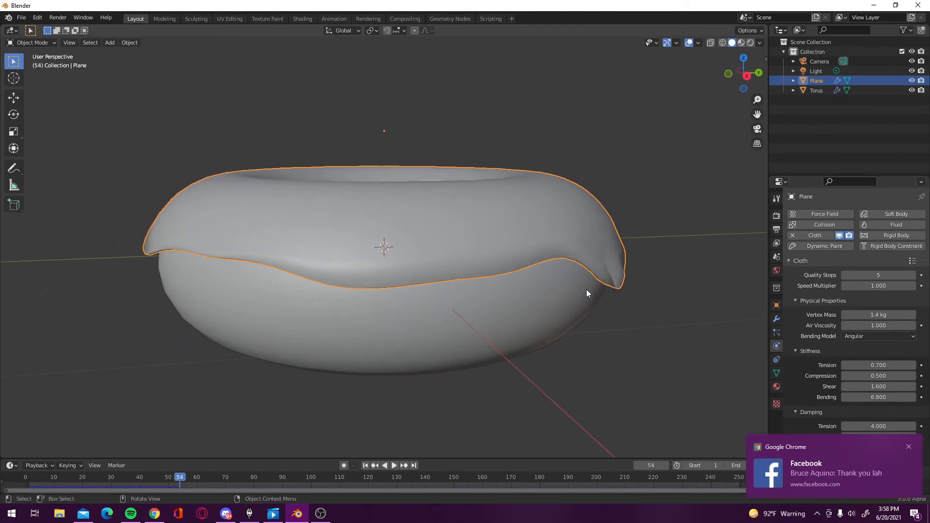
Dismiss the desktop notification, lower the cloth's bending stiffness to 5.4, and replay the simulation from the first frame
{"action": "left_click", "coordinate": [909, 447]}
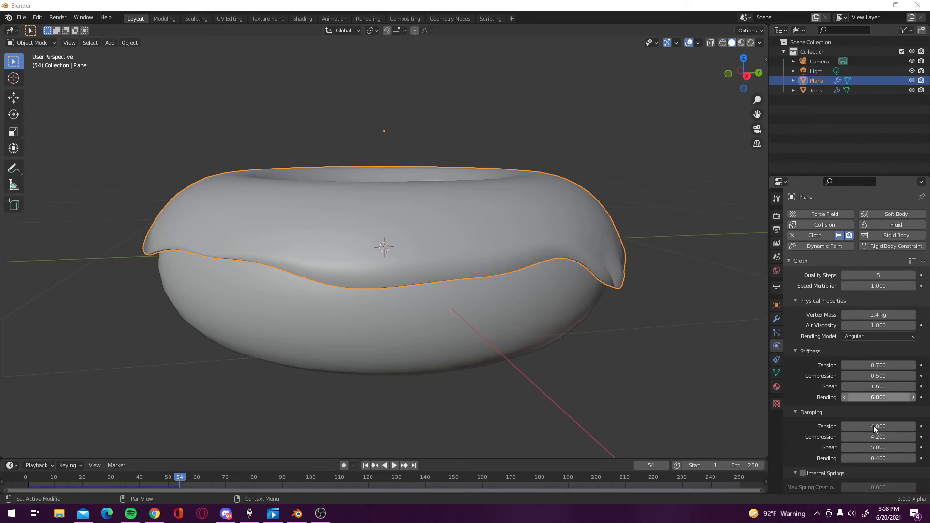
{"action": "scroll", "coordinate": [871, 395], "scroll_direction": "down", "scroll_amount": 1}
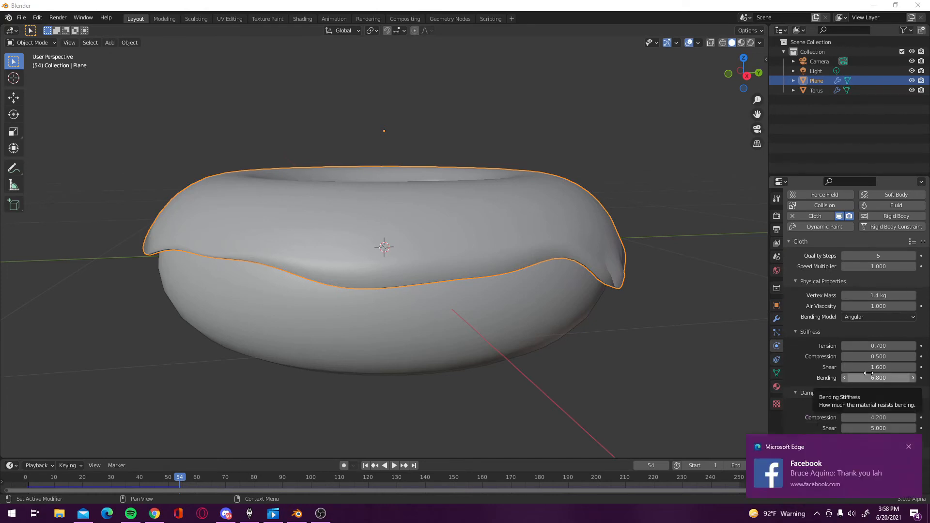
{"action": "left_click_drag", "start_coordinate": [868, 374], "coordinate": [861, 375]}
{"action": "left_click", "coordinate": [364, 465]}
{"action": "key", "text": "space"}
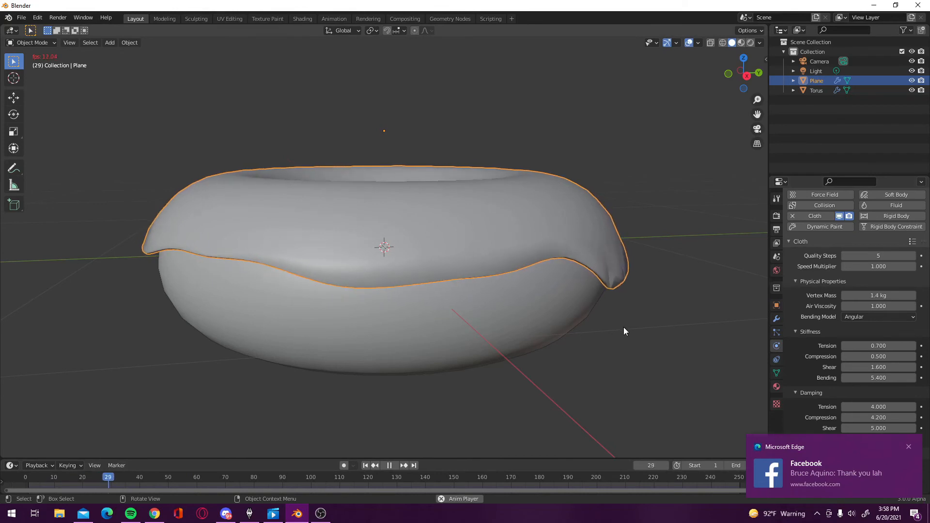
{"action": "key", "text": "space"}
Set the cloth's damping to 1.1 tension, 1.4 compression and 4.5 shear, and replay the simulation from the first frame
{"action": "mouse_move", "coordinate": [624, 327]}
{"action": "middle_mouse_down"}
{"action": "mouse_move", "coordinate": [580, 326]}
{"action": "mouse_move", "coordinate": [606, 330]}
{"action": "middle_mouse_up"}
{"action": "scroll", "coordinate": [809, 381], "scroll_direction": "down", "scroll_amount": 5}
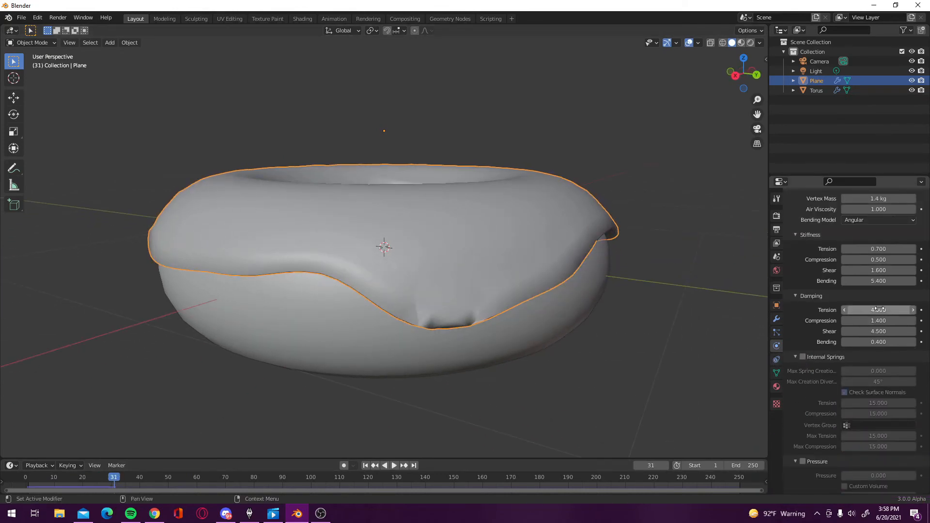
{"action": "left_click", "coordinate": [366, 465]}
{"action": "key", "text": "space"}
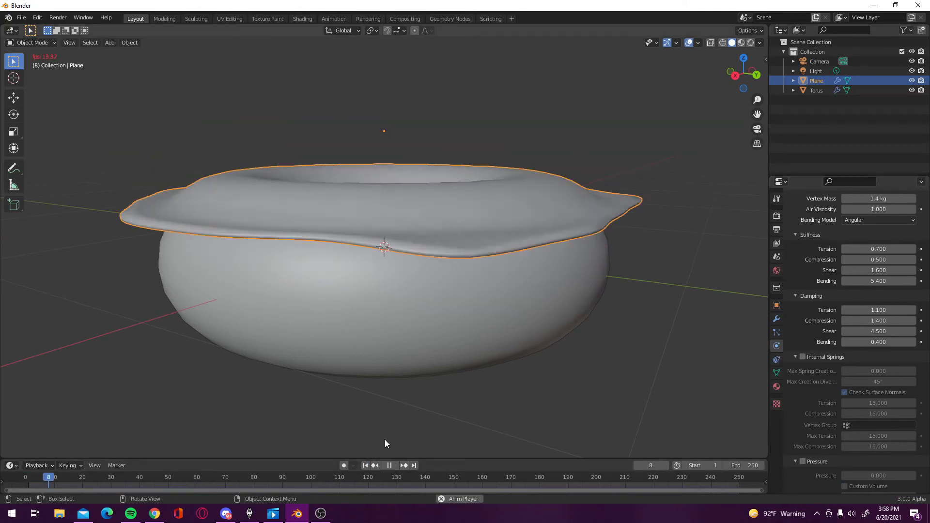
{"action": "key", "text": "space"}
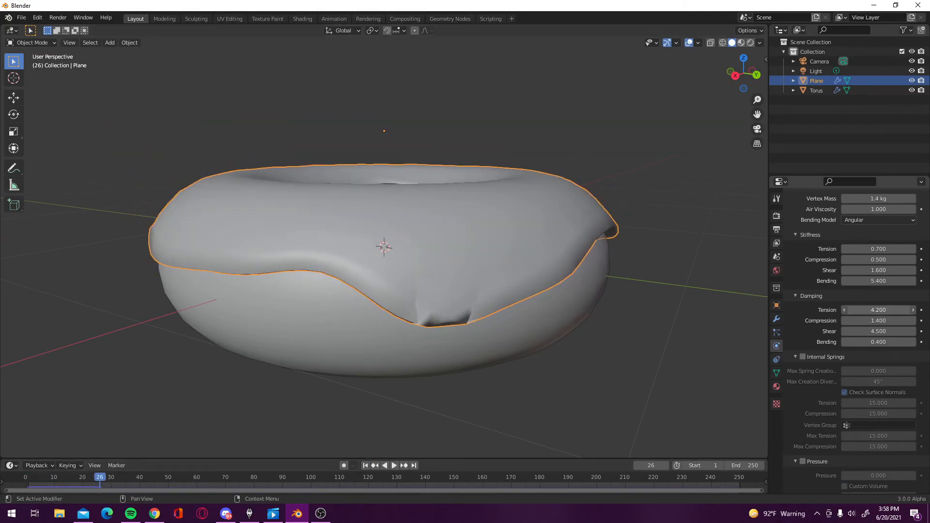
Set the cloth's damping to 8.6 tension and 8.1 compression, replay the simulation from the first frame and check the drape from several sides
{"action": "left_click_drag", "start_coordinate": [878, 321], "coordinate": [879, 321]}
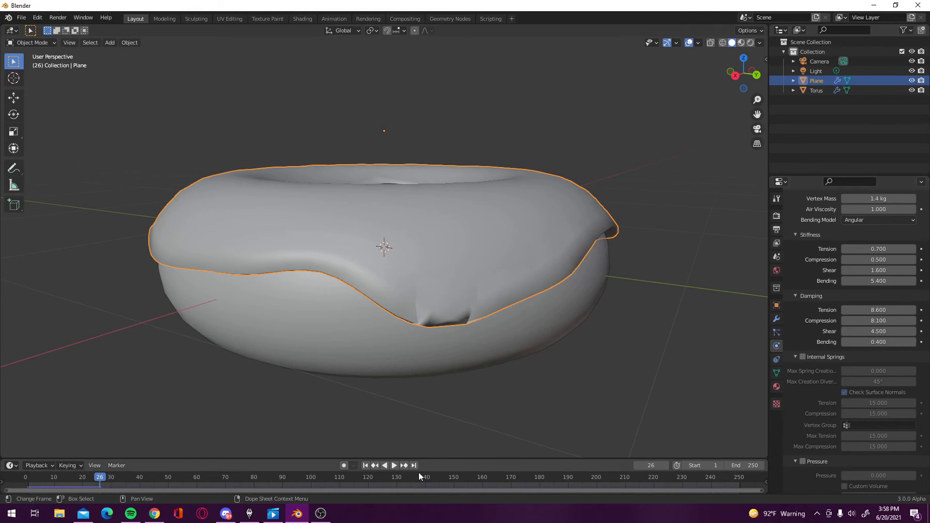
{"action": "left_click", "coordinate": [366, 465]}
{"action": "key", "text": "space"}
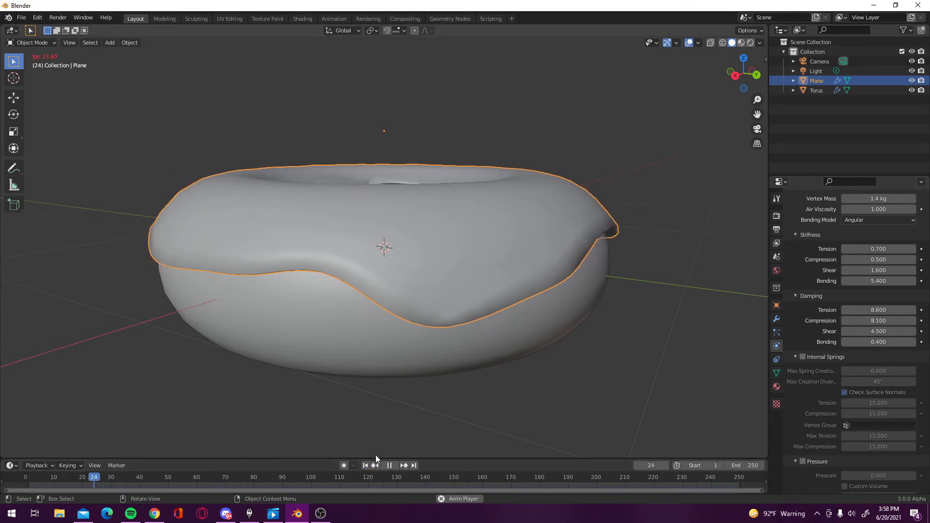
{"action": "middle_click_drag", "start_coordinate": [494, 348], "coordinate": [577, 377]}
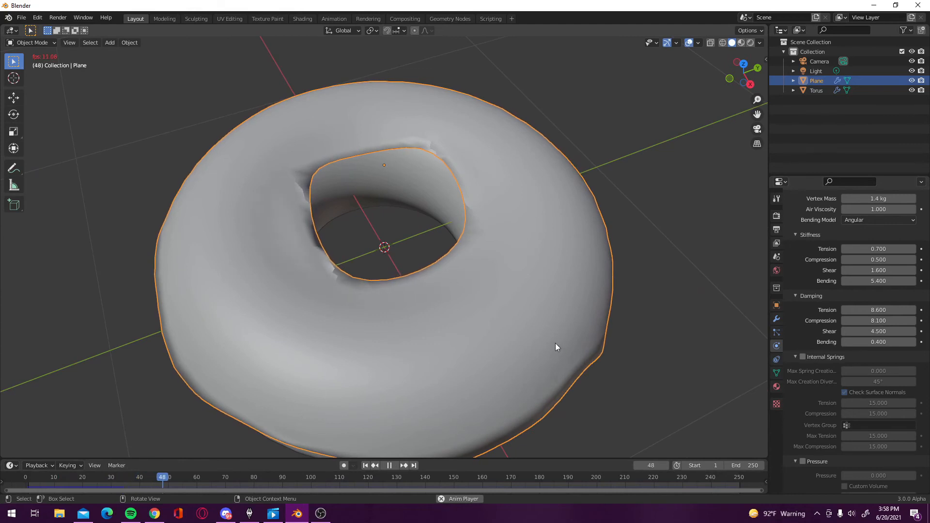
{"action": "key", "text": "space"}
{"action": "middle_click_drag", "start_coordinate": [555, 343], "coordinate": [552, 277]}
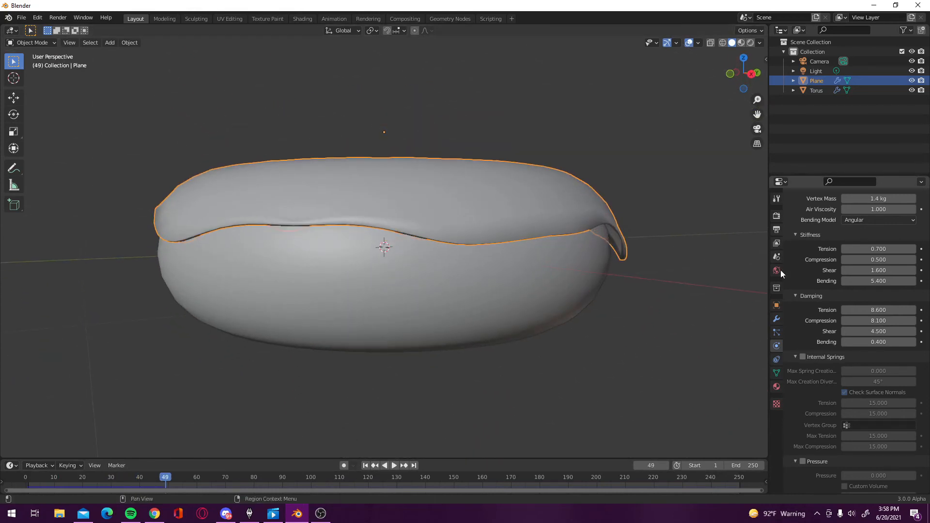
Try a viewport level of 3 in the plane's Subdivision modifier and replay the simulation from the first frame
{"action": "left_click", "coordinate": [776, 320]}
{"action": "left_click", "coordinate": [912, 244]}
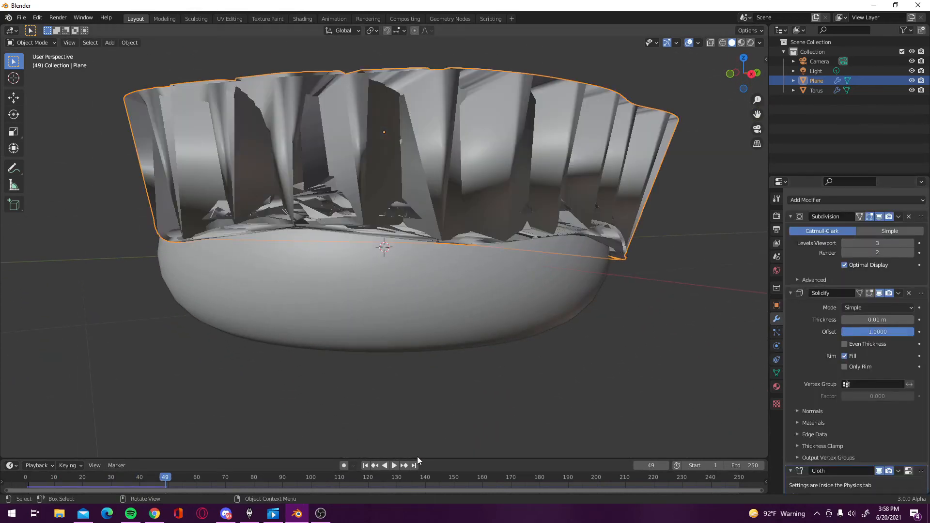
{"action": "left_click", "coordinate": [366, 466]}
{"action": "middle_click_drag", "start_coordinate": [544, 249], "coordinate": [534, 264]}
{"action": "key", "text": "space"}
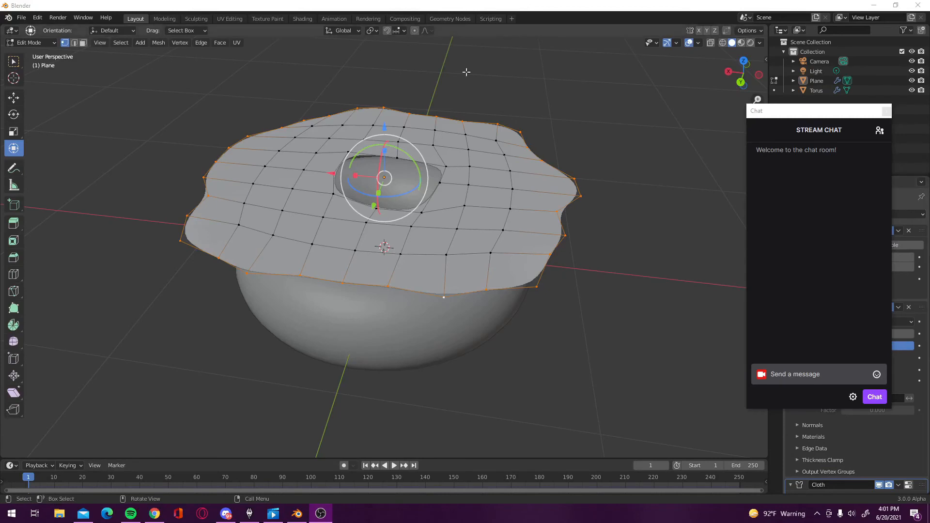
Randomize the selected outer-edge vertices of the plane by 0.1 m and return to Object Mode
{"action": "left_click", "coordinate": [158, 44]}
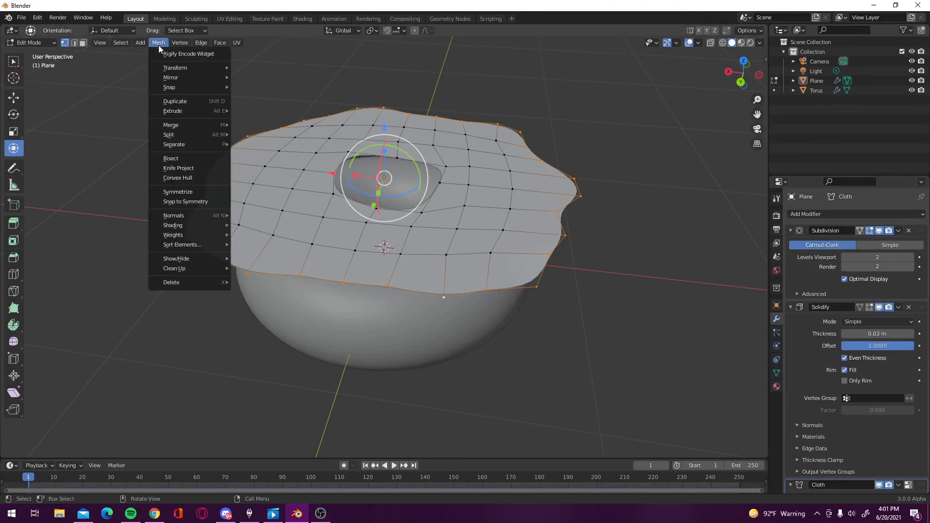
{"action": "mouse_move", "coordinate": [194, 68]}
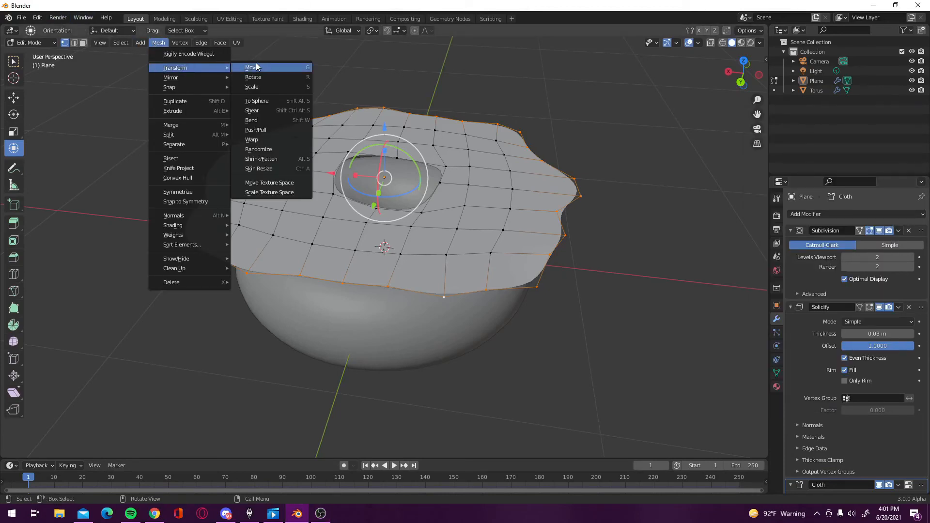
{"action": "left_click", "coordinate": [266, 151]}
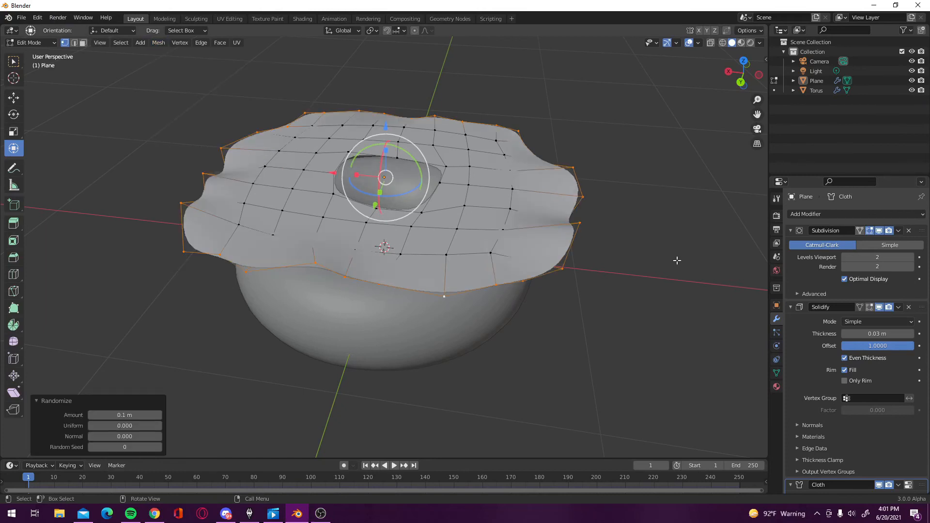
{"action": "key", "text": "Tab"}
Play the simulation, inspect the icing's draped edge from the side, and replay it from the first frame
{"action": "key", "text": "space"}
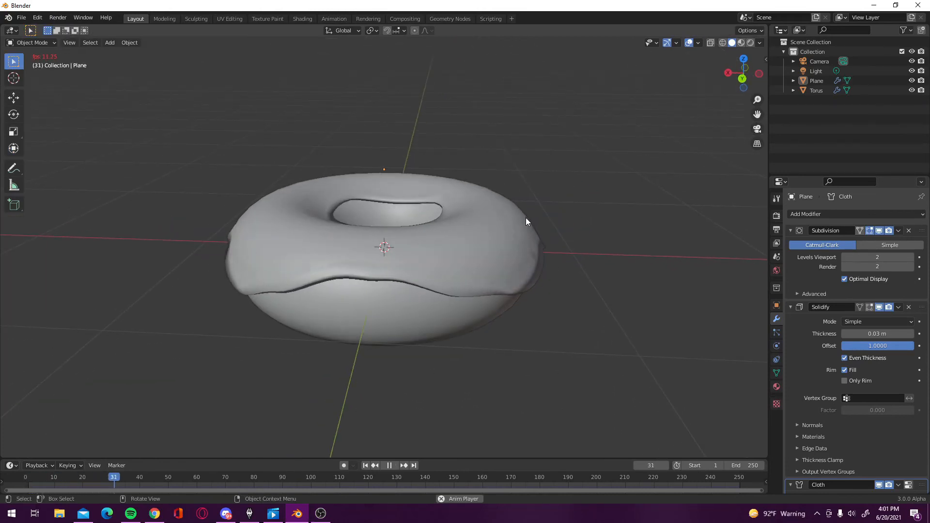
{"action": "key", "text": "space"}
{"action": "middle_click_drag", "start_coordinate": [519, 218], "coordinate": [528, 194]}
{"action": "key", "text": "space"}
{"action": "key", "text": "space"}
{"action": "left_click", "coordinate": [366, 465]}
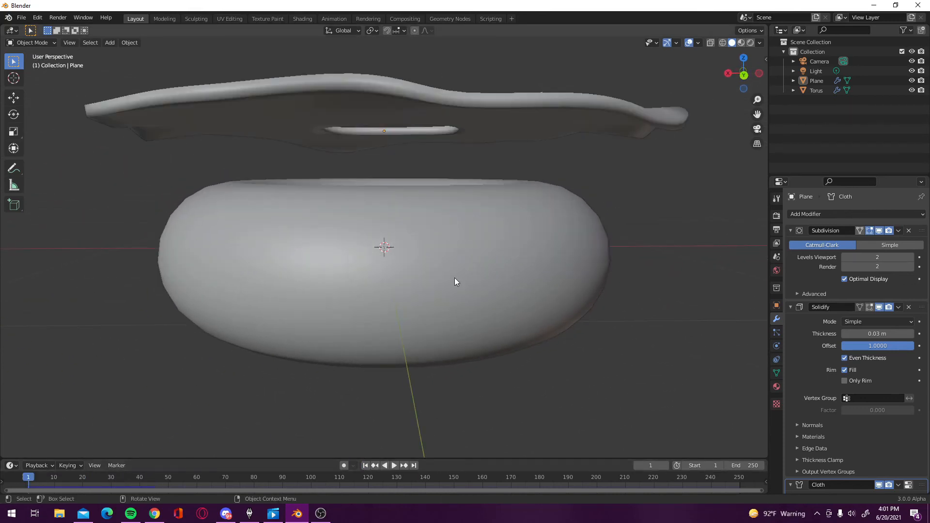
{"action": "scroll", "coordinate": [458, 272], "scroll_direction": "down", "scroll_amount": 3}
{"action": "key", "text": "space"}
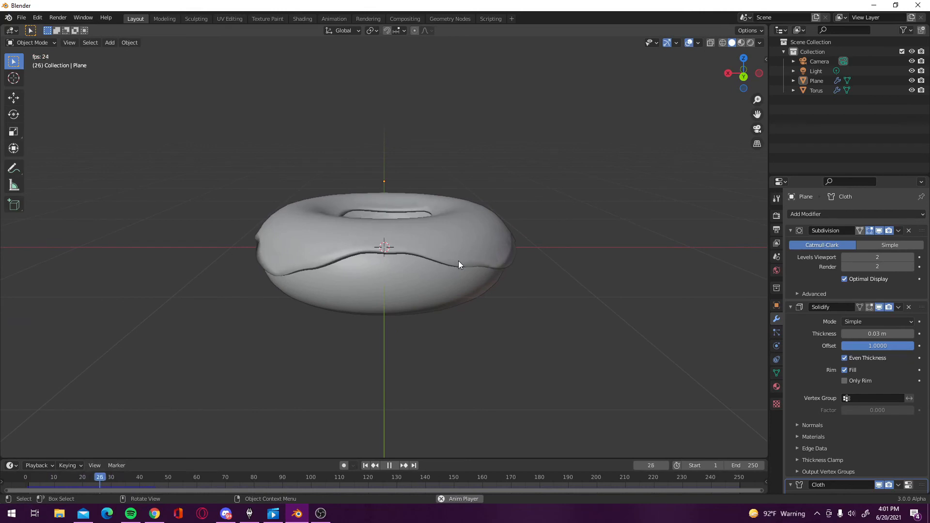
{"action": "key", "text": "space"}
Set the plane's Solidify thickness to 0.02 m, replay the simulation from the first frame and check the icing from other sides
{"action": "left_click", "coordinate": [845, 334]}
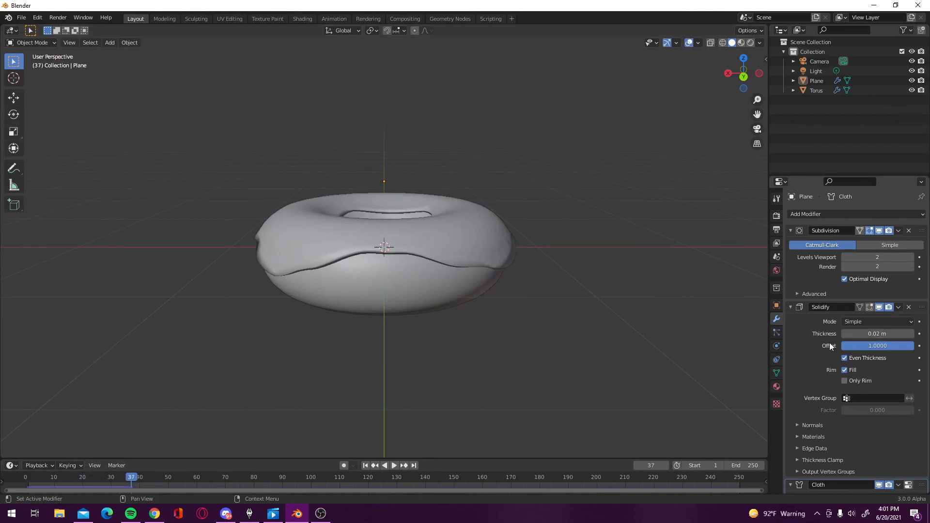
{"action": "left_click", "coordinate": [365, 465]}
{"action": "key", "text": "space"}
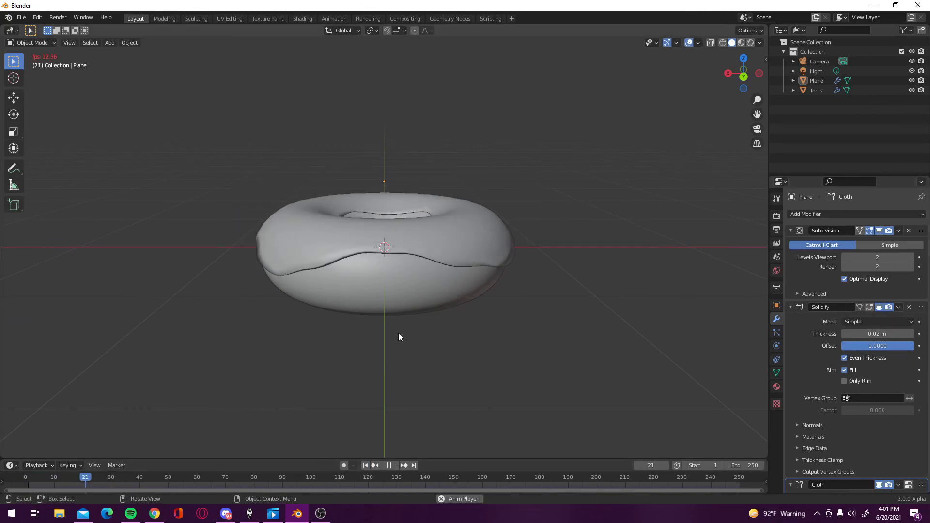
{"action": "key", "text": "space"}
{"action": "middle_click_drag", "start_coordinate": [371, 278], "coordinate": [449, 199]}
Switch to material preview shading and give the torus a new material with a light tan-orange base color, hue about 0.076 and saturation about 0.73
{"action": "left_click", "coordinate": [404, 261]}
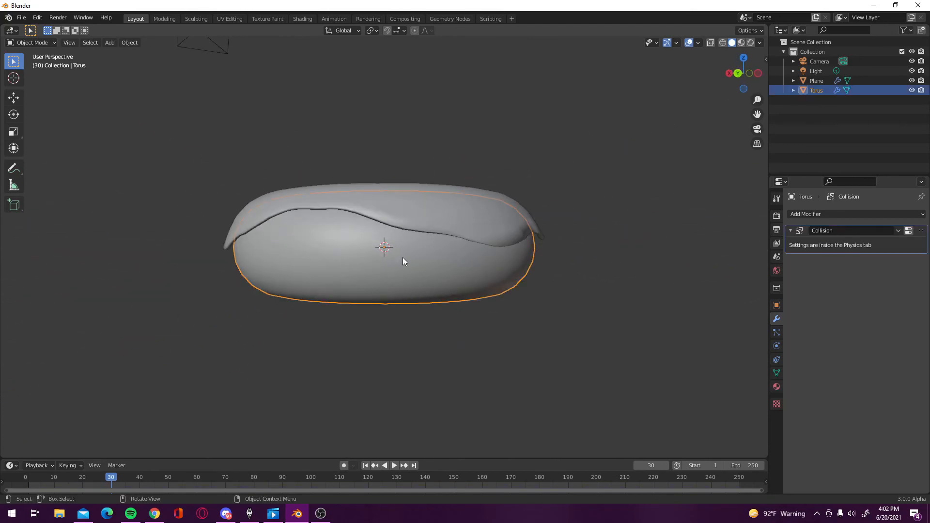
{"action": "left_click", "coordinate": [741, 43]}
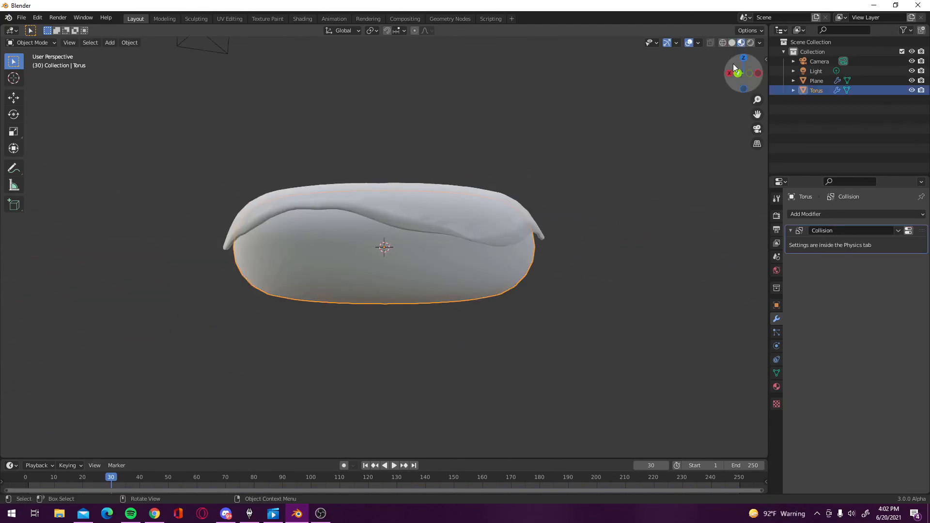
{"action": "left_click", "coordinate": [777, 385]}
{"action": "left_click", "coordinate": [813, 255]}
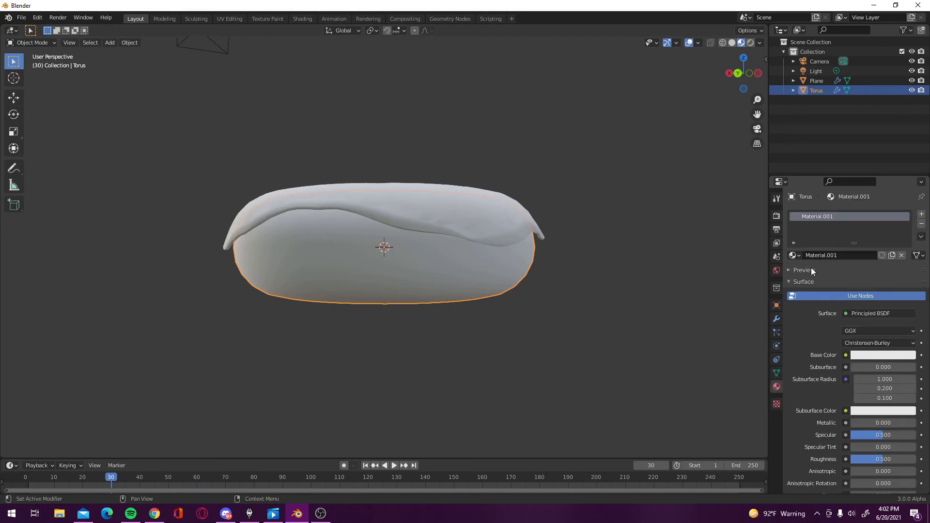
{"action": "left_click", "coordinate": [873, 358]}
{"action": "left_click", "coordinate": [864, 257]}
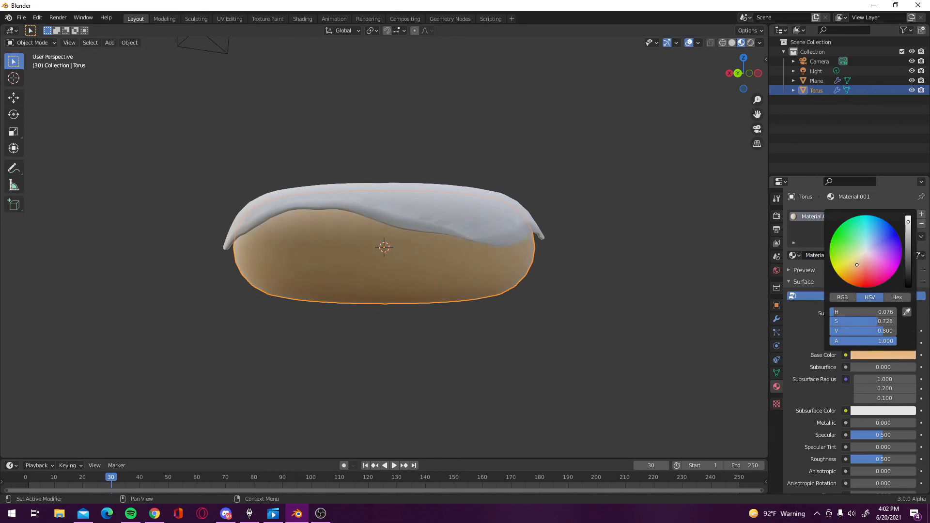
{"action": "middle_click_drag", "start_coordinate": [536, 299], "coordinate": [596, 382]}
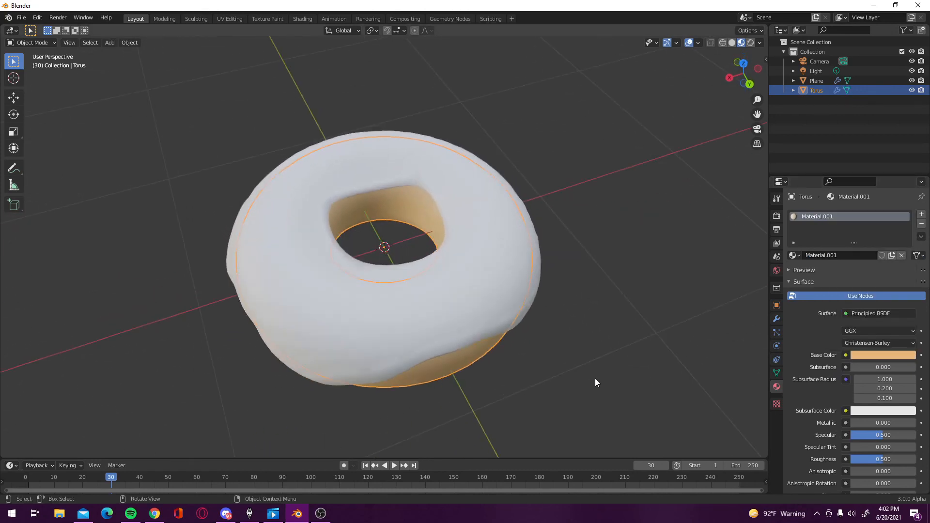
Add a new material to the icing plane and set its roughness to 0
{"action": "left_click", "coordinate": [472, 247]}
{"action": "left_click", "coordinate": [819, 255]}
{"action": "scroll", "coordinate": [859, 371], "scroll_direction": "down", "scroll_amount": 3}
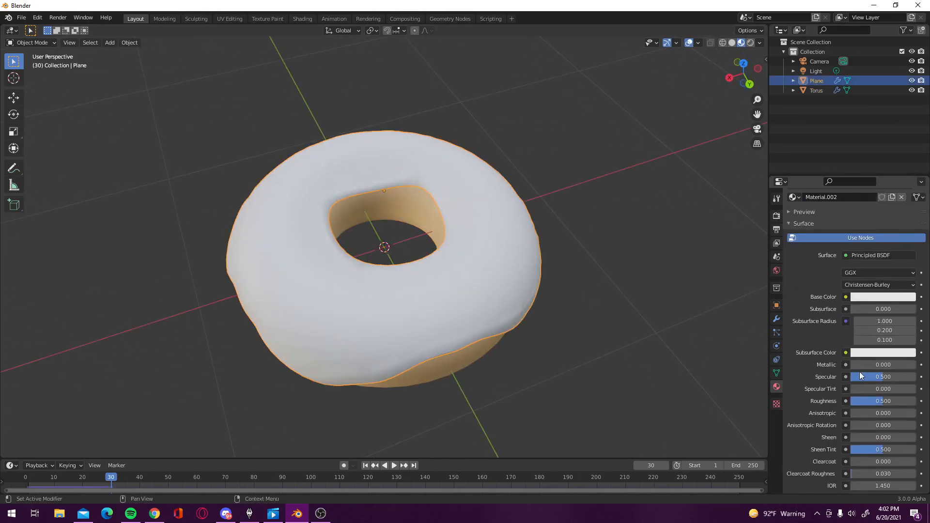
{"action": "left_click_drag", "start_coordinate": [875, 401], "coordinate": [848, 401]}
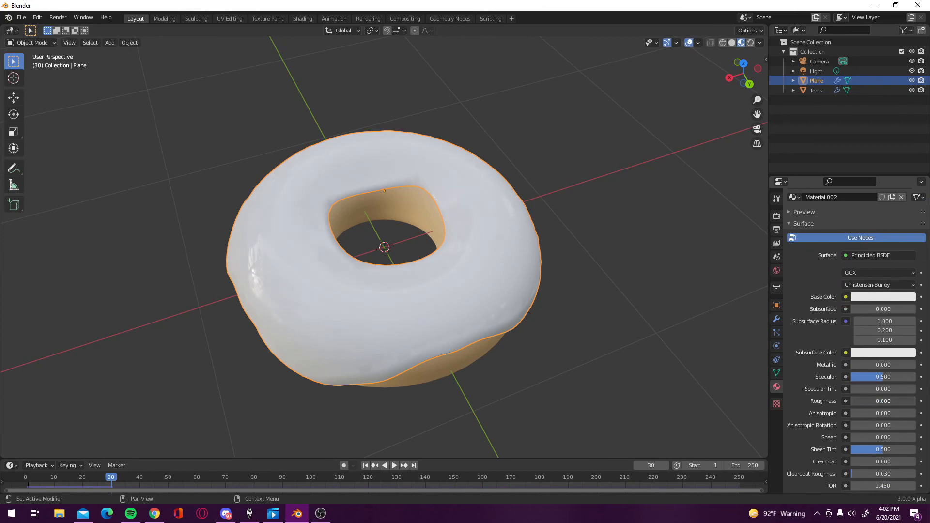
Set the icing material's base color to dark chocolate brown, hue about 0.053, saturation about 0.92 and value about 0.04
{"action": "middle_click_drag", "start_coordinate": [455, 233], "coordinate": [606, 227]}
{"action": "left_click", "coordinate": [606, 308]}
{"action": "left_click", "coordinate": [854, 297]}
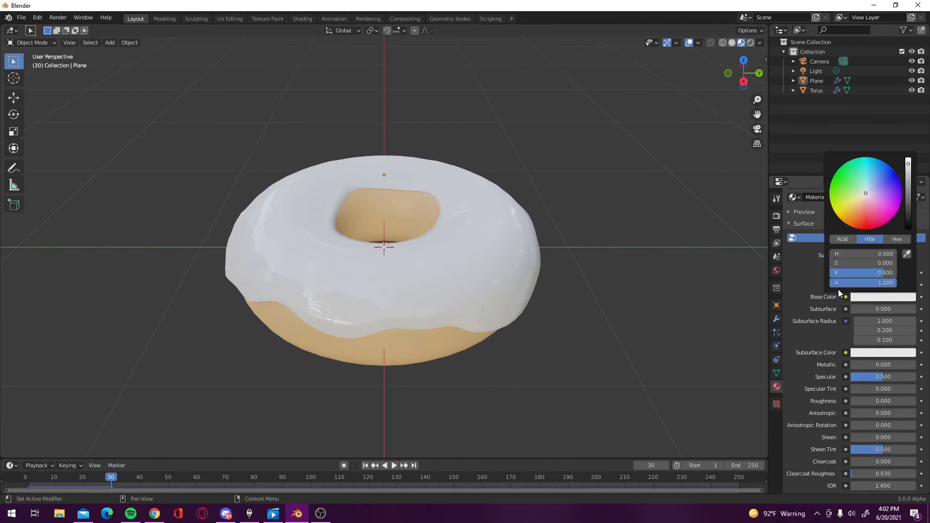
{"action": "left_click", "coordinate": [863, 209]}
{"action": "left_click_drag", "start_coordinate": [863, 208], "coordinate": [852, 219]}
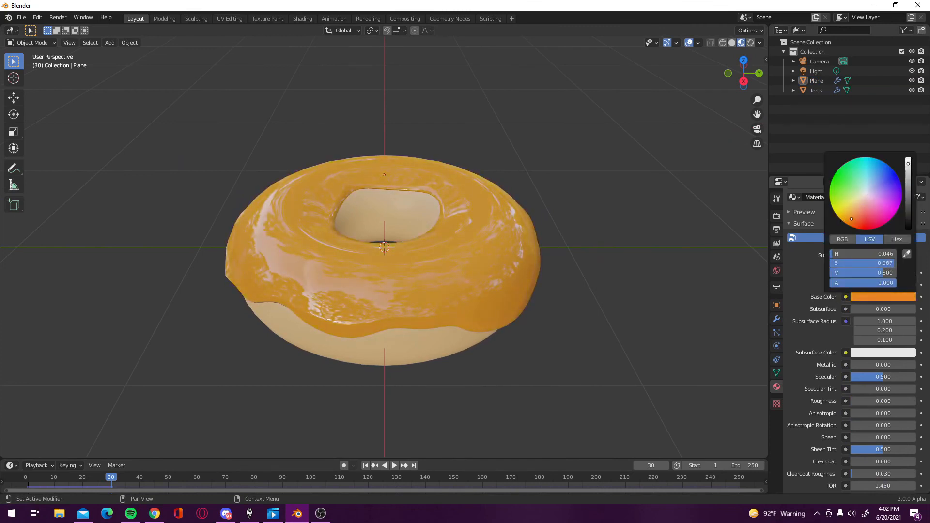
{"action": "left_click_drag", "start_coordinate": [905, 189], "coordinate": [909, 213]}
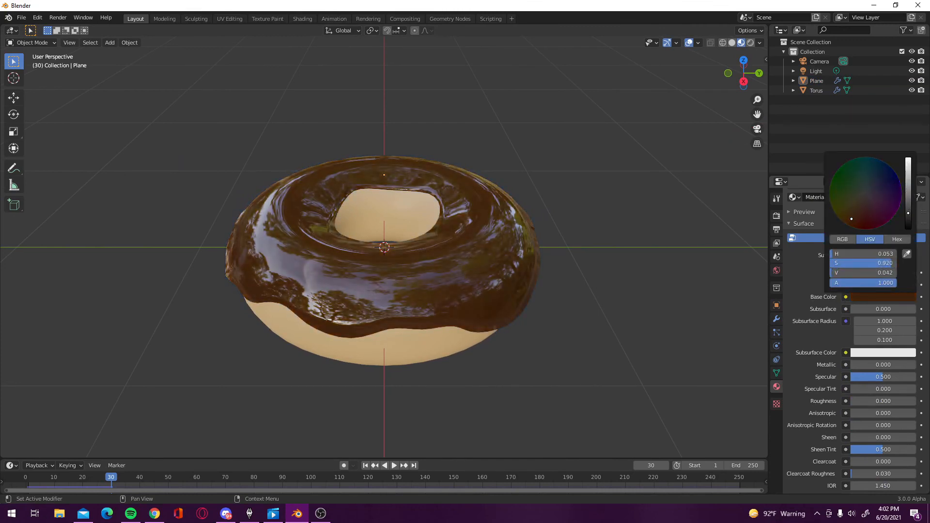
{"action": "middle_click_drag", "start_coordinate": [598, 307], "coordinate": [418, 310]}
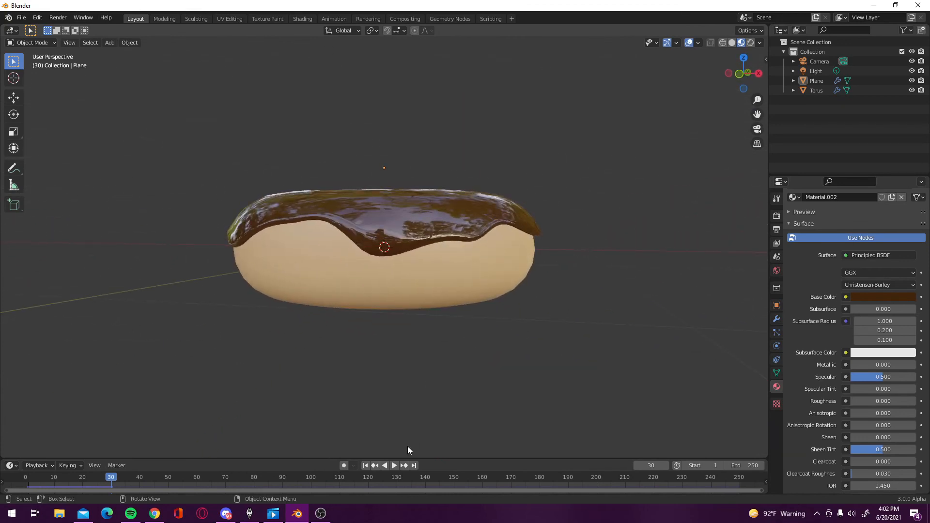